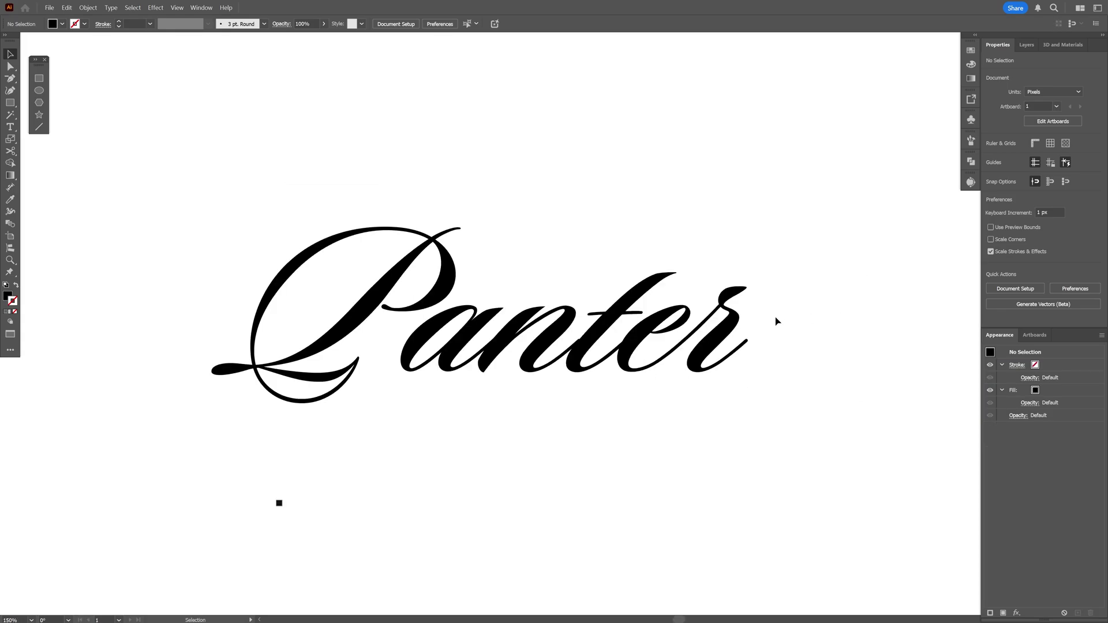
Select the "Panter" lettering and set it in Sloop ScriptBoldOne at 236 pt
{"action": "left_click", "coordinate": [745, 323]}
{"action": "left_click", "coordinate": [1015, 244]}
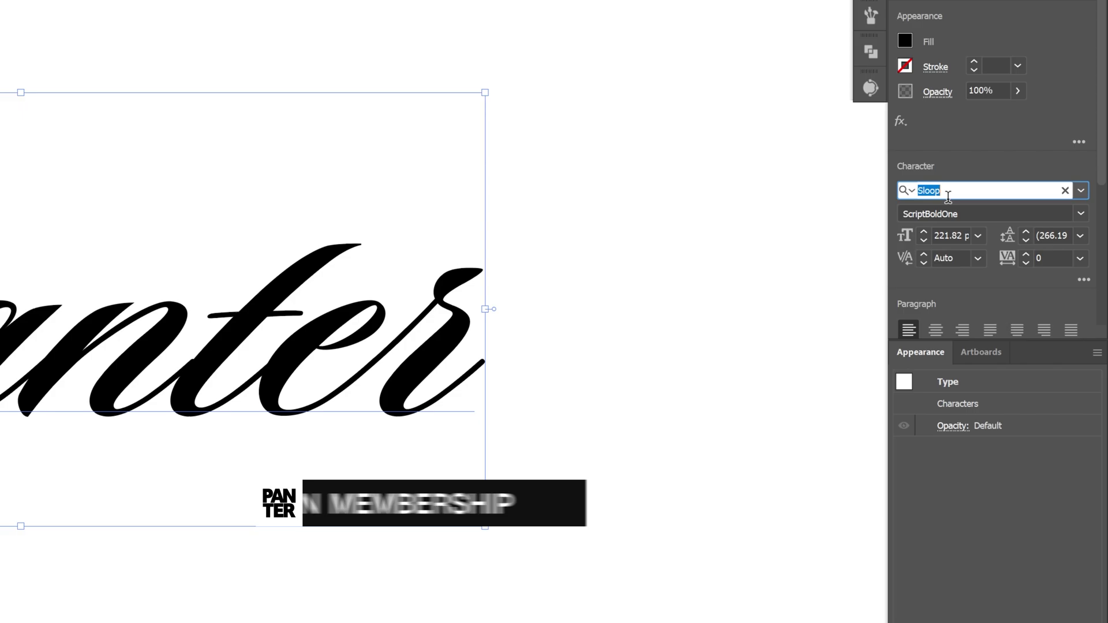
{"action": "left_click", "coordinate": [973, 213]}
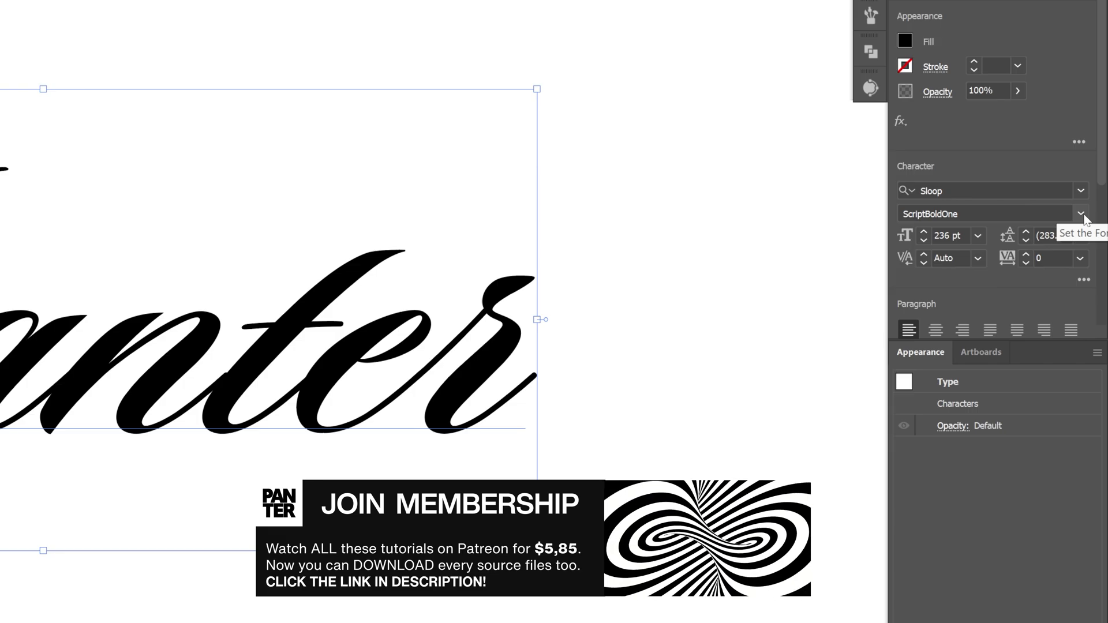
{"action": "left_click", "coordinate": [963, 237]}
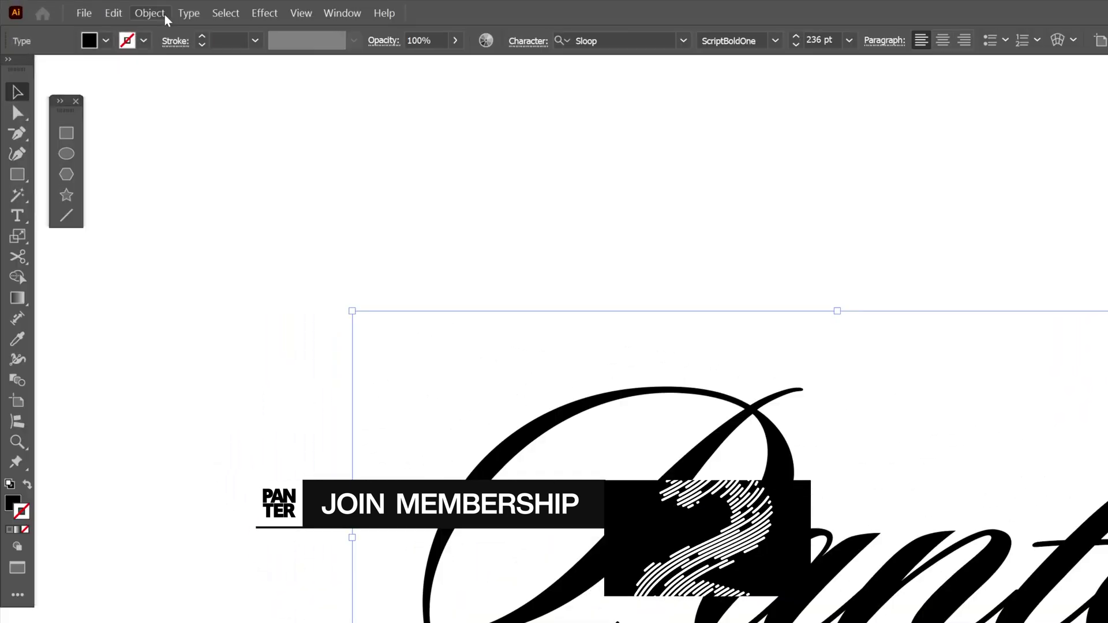
Rasterize the text in RGB at High (300 ppi) with a white background and no anti-aliasing
{"action": "left_click", "coordinate": [81, 8]}
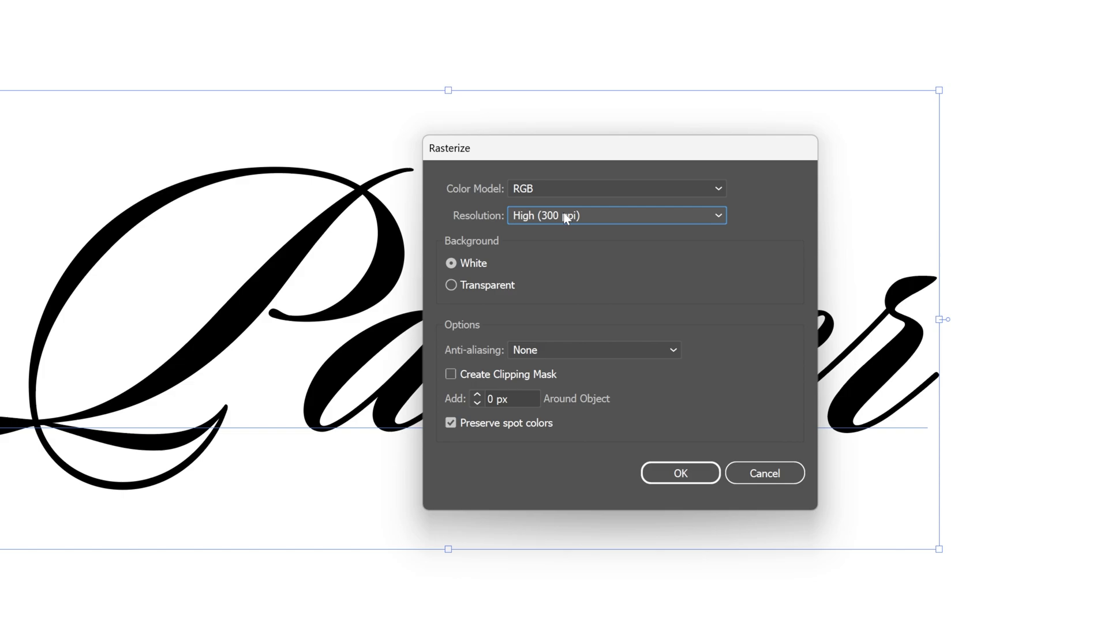
{"action": "left_click", "coordinate": [565, 216]}
{"action": "left_click", "coordinate": [565, 216]}
{"action": "left_click", "coordinate": [551, 351]}
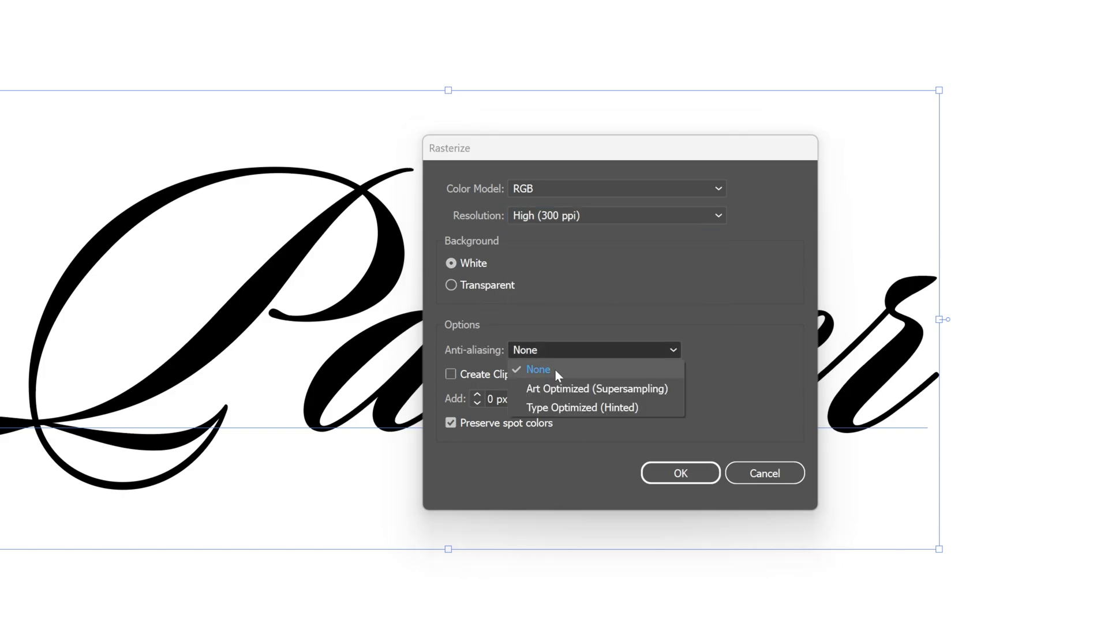
{"action": "left_click", "coordinate": [555, 369]}
{"action": "left_click", "coordinate": [709, 480]}
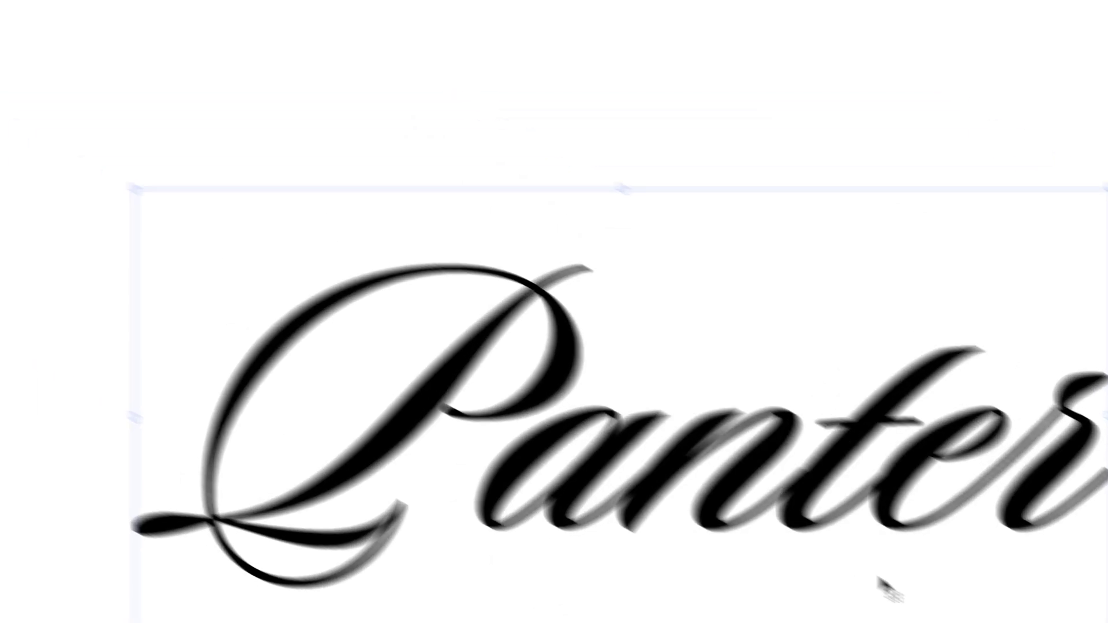
Create an object mosaic from the rasterized lettering, 43 tiles wide and 20 high, deriving the height count from the image ratio
{"action": "left_click", "coordinate": [152, 12]}
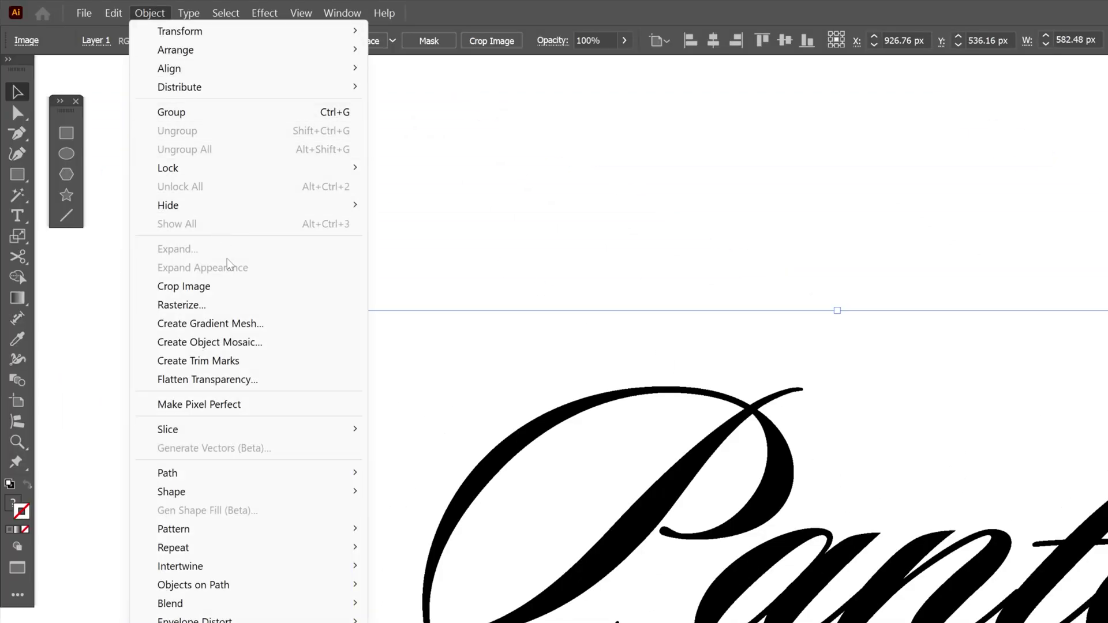
{"action": "left_click", "coordinate": [280, 344]}
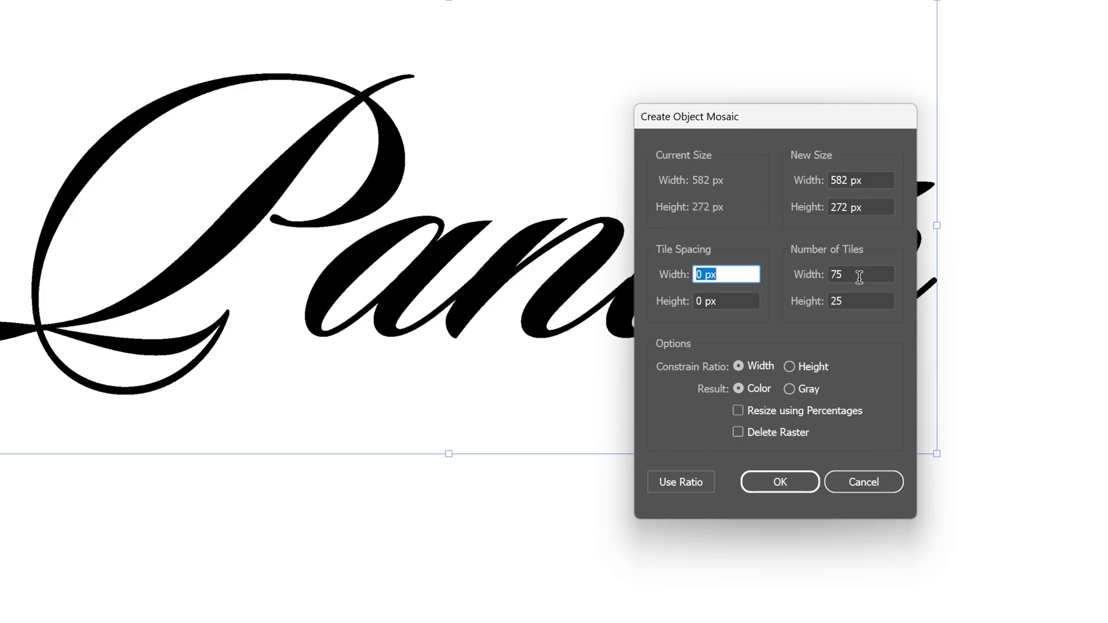
{"action": "left_click_drag", "start_coordinate": [860, 277], "coordinate": [829, 300]}
{"action": "left_click", "coordinate": [854, 298]}
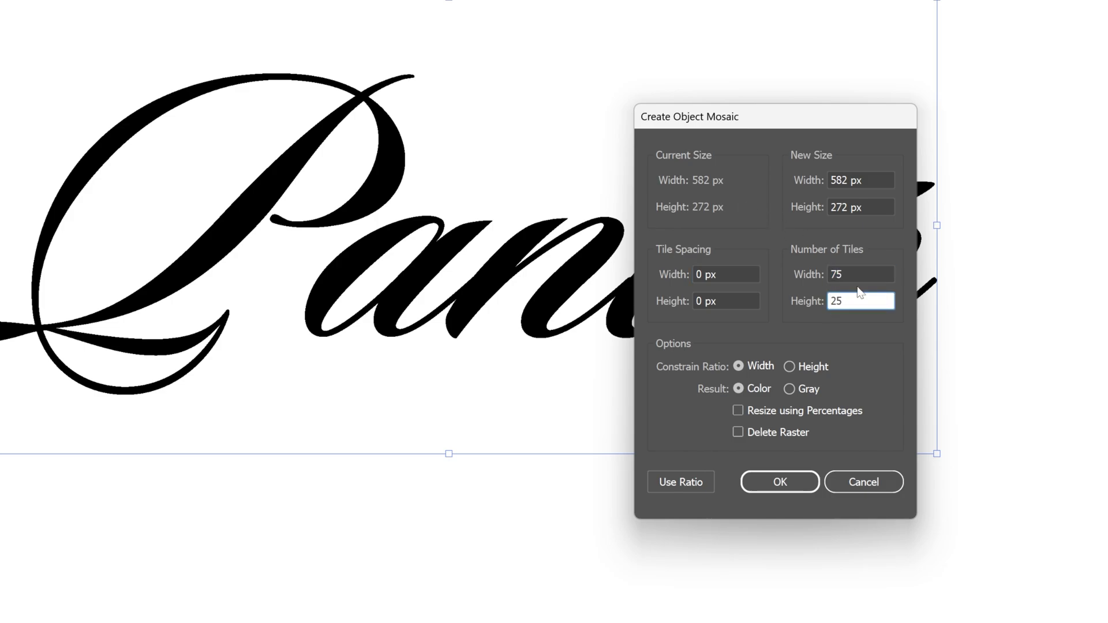
{"action": "left_click", "coordinate": [856, 275]}
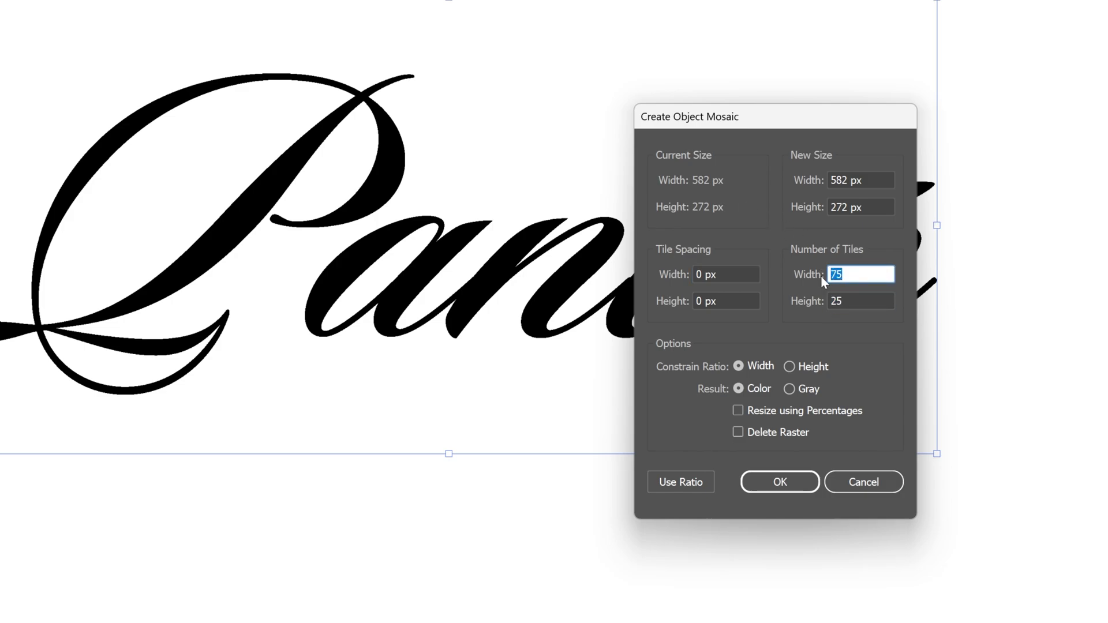
{"action": "type", "text": "43"}
{"action": "left_click", "coordinate": [687, 483]}
{"action": "left_click", "coordinate": [821, 301]}
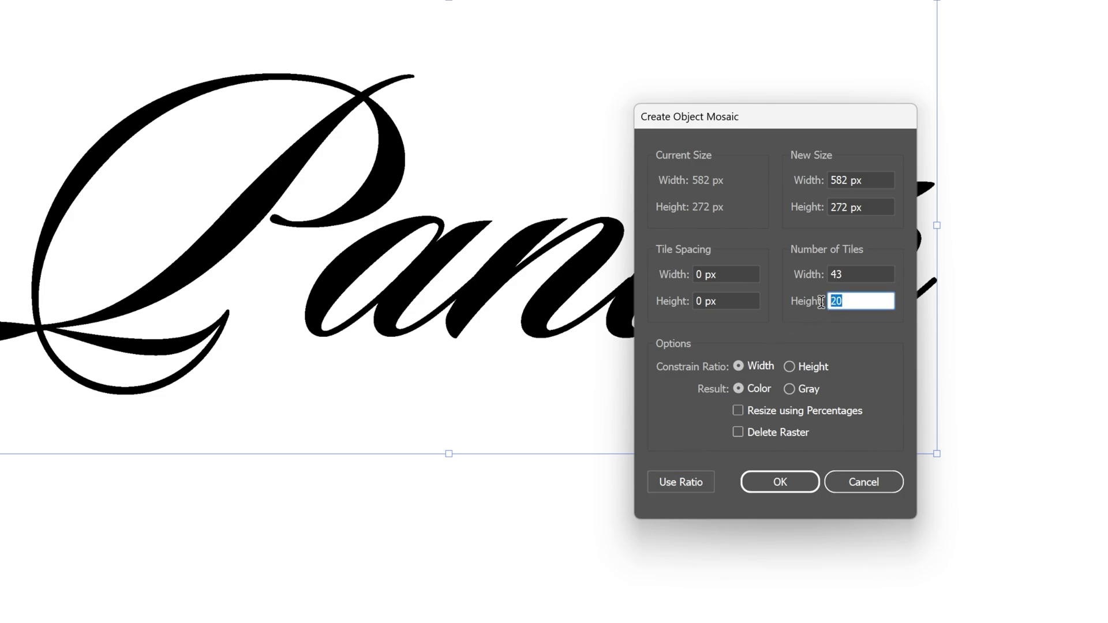
{"action": "left_click", "coordinate": [849, 270]}
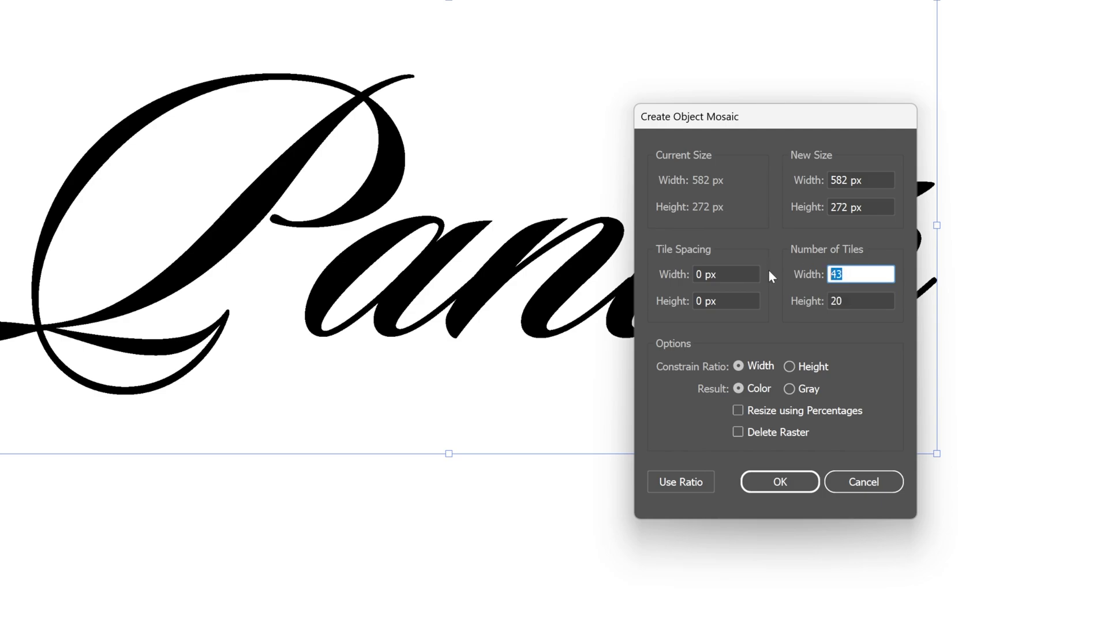
{"action": "left_click", "coordinate": [708, 480]}
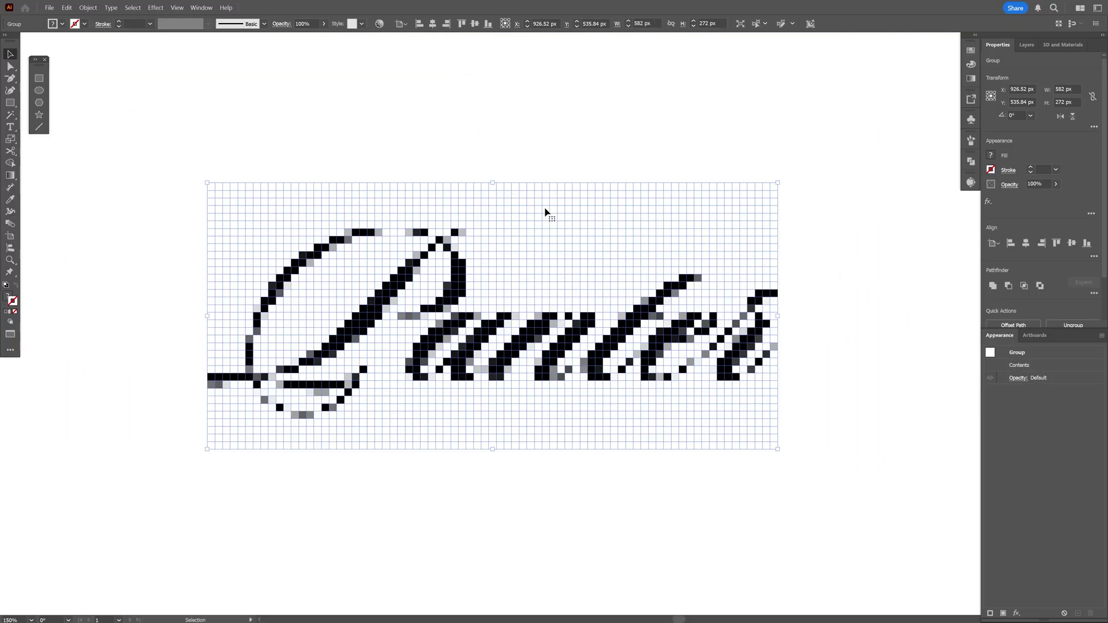
Move the mosaic clear of the original raster image, delete that image, and ungroup the mosaic
{"action": "left_click_drag", "start_coordinate": [545, 211], "coordinate": [557, 360]}
{"action": "left_click", "coordinate": [478, 213]}
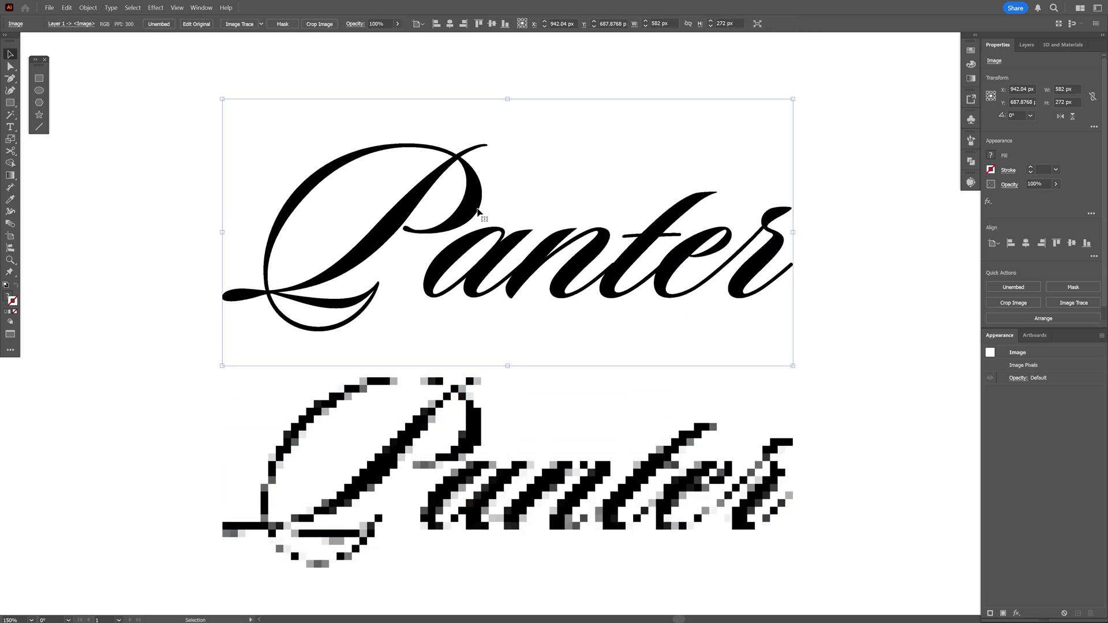
{"action": "key", "text": "Delete"}
{"action": "left_click_drag", "start_coordinate": [540, 461], "coordinate": [525, 304]}
{"action": "right_click", "coordinate": [512, 278]}
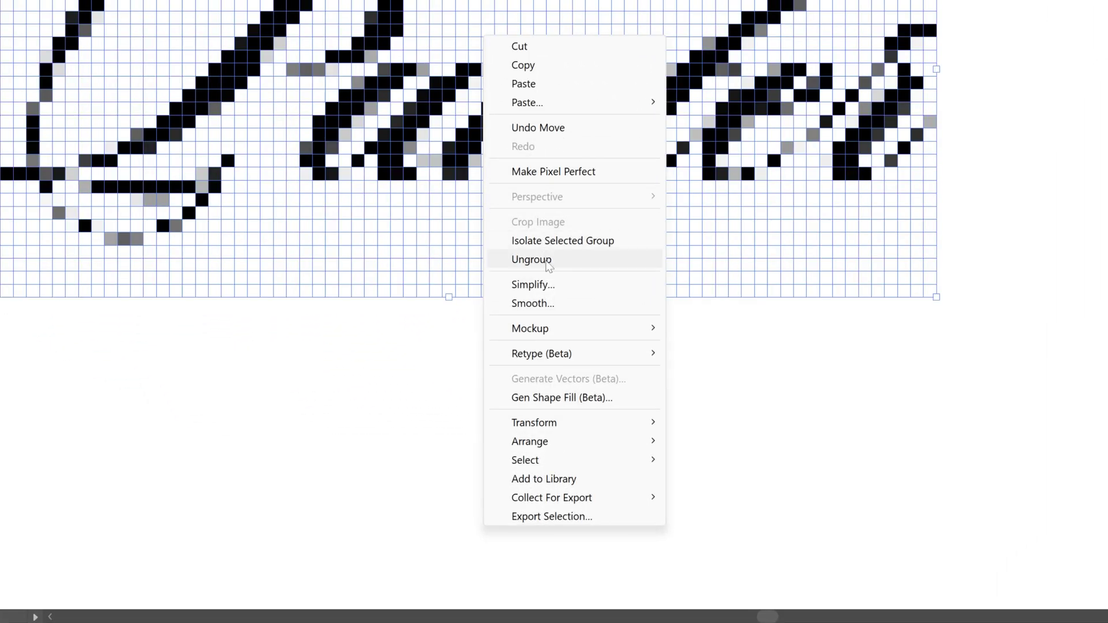
{"action": "left_click", "coordinate": [545, 260]}
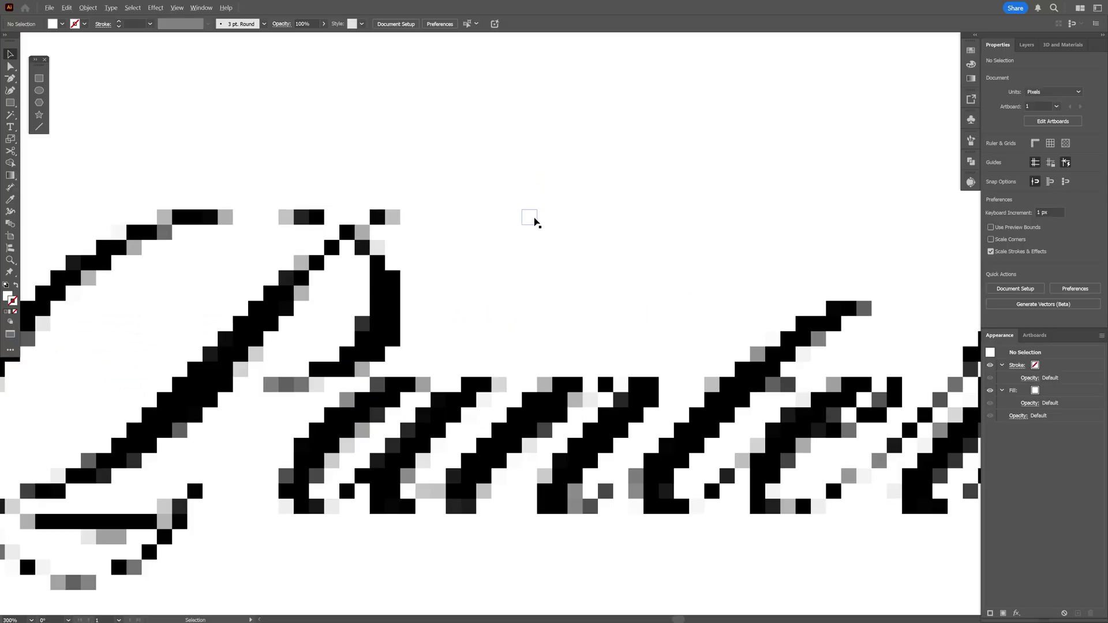
Select all white background tiles using the Magic Wand with a fill color tolerance of 1, and delete them
{"action": "mouse_move", "coordinate": [526, 242]}
{"action": "left_mouse_down"}
{"action": "mouse_move", "coordinate": [566, 210]}
{"action": "mouse_move", "coordinate": [524, 242]}
{"action": "left_mouse_up"}
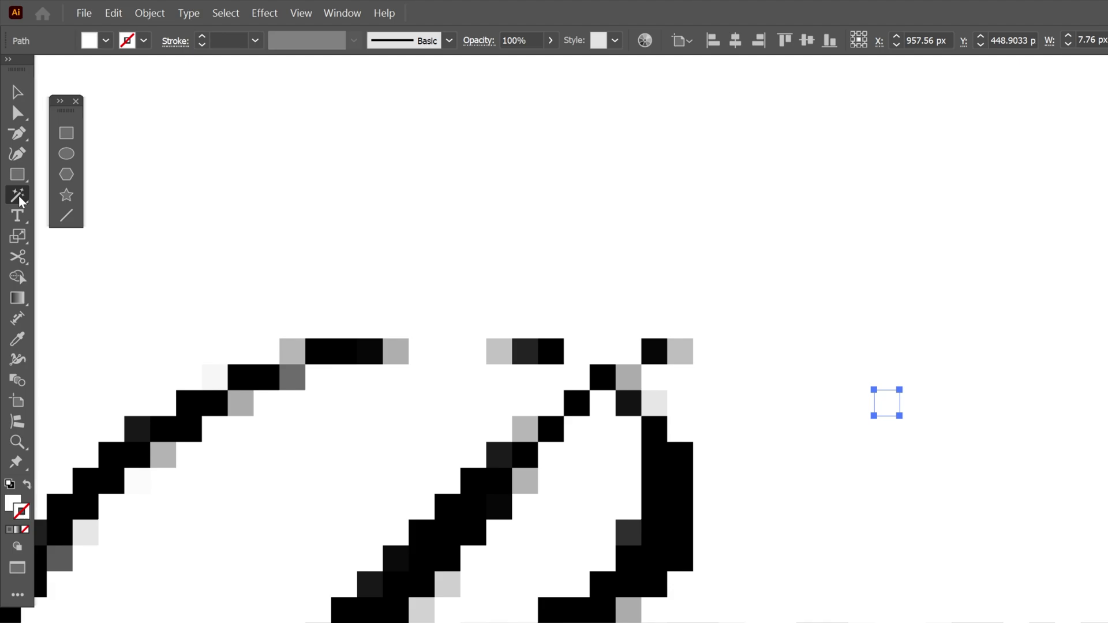
{"action": "left_click_drag", "start_coordinate": [12, 154], "coordinate": [101, 203]}
{"action": "left_click_drag", "start_coordinate": [131, 258], "coordinate": [132, 258]}
{"action": "double_click", "coordinate": [22, 198]}
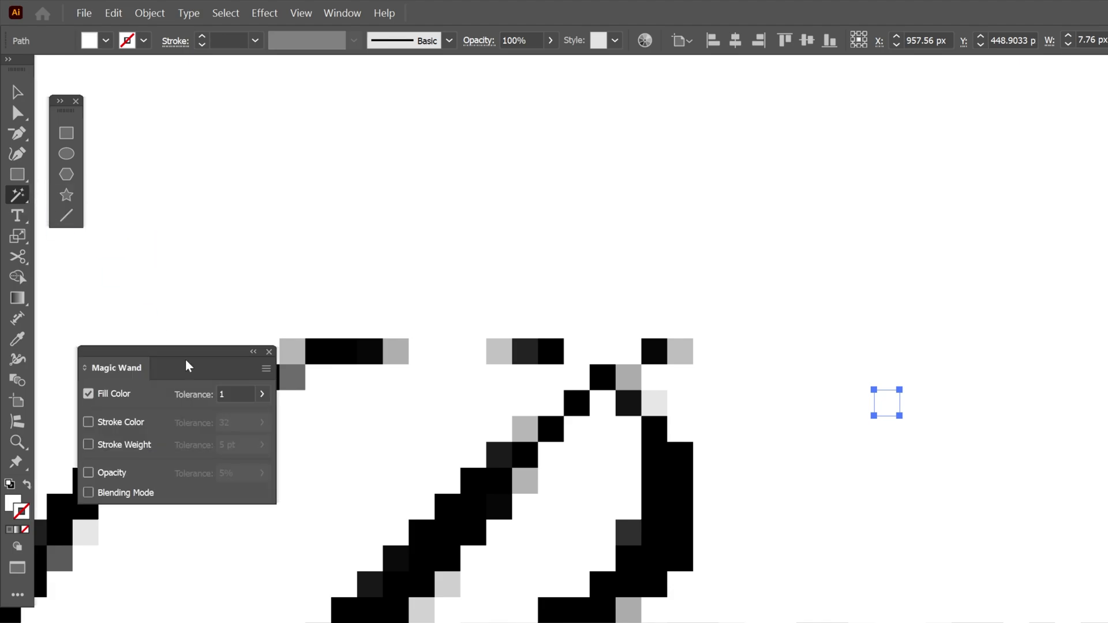
{"action": "left_click", "coordinate": [215, 391]}
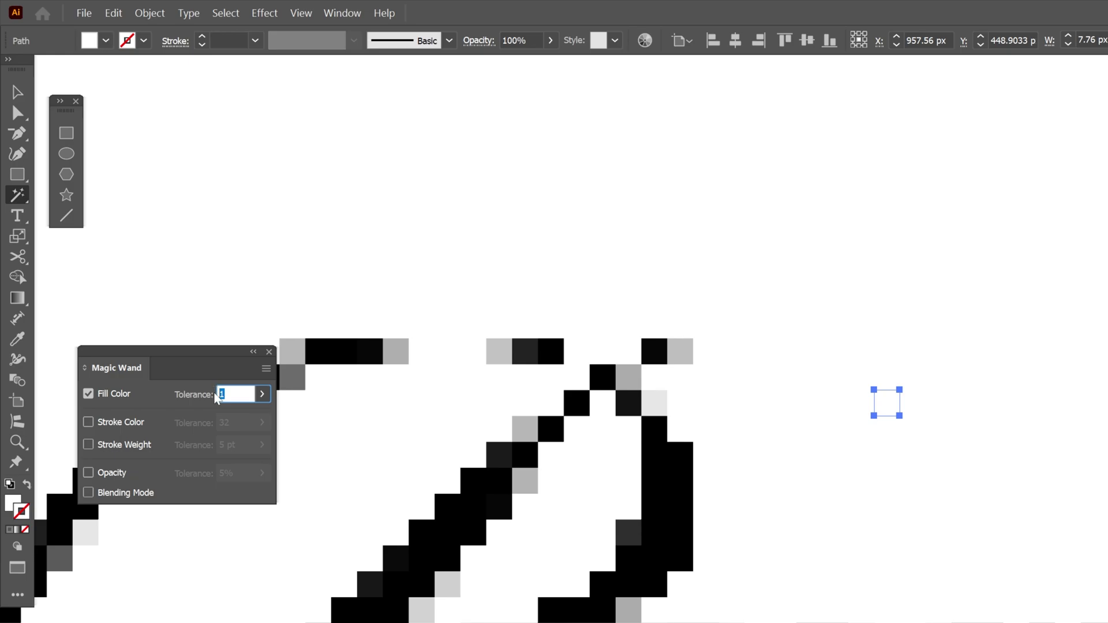
{"action": "key", "text": "Return"}
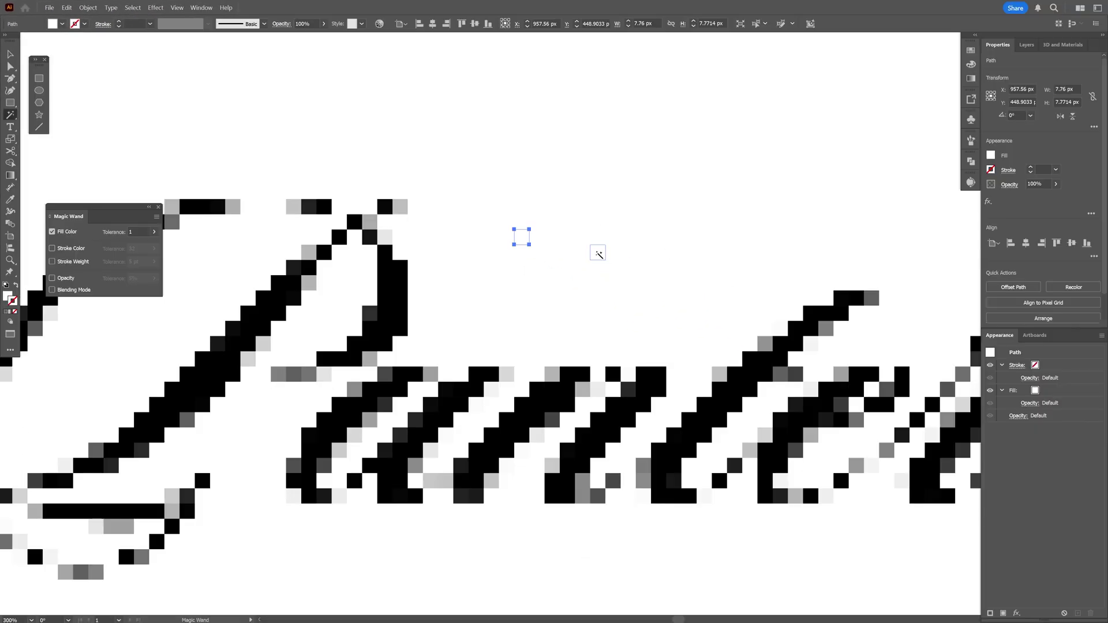
{"action": "left_click", "coordinate": [599, 255]}
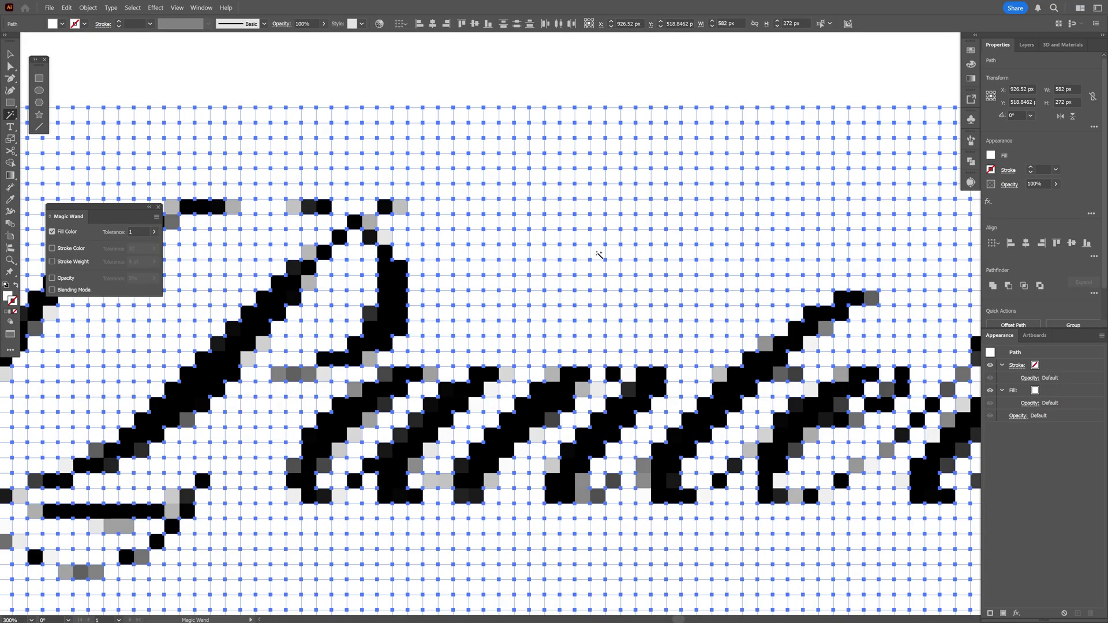
{"action": "key", "text": "Delete"}
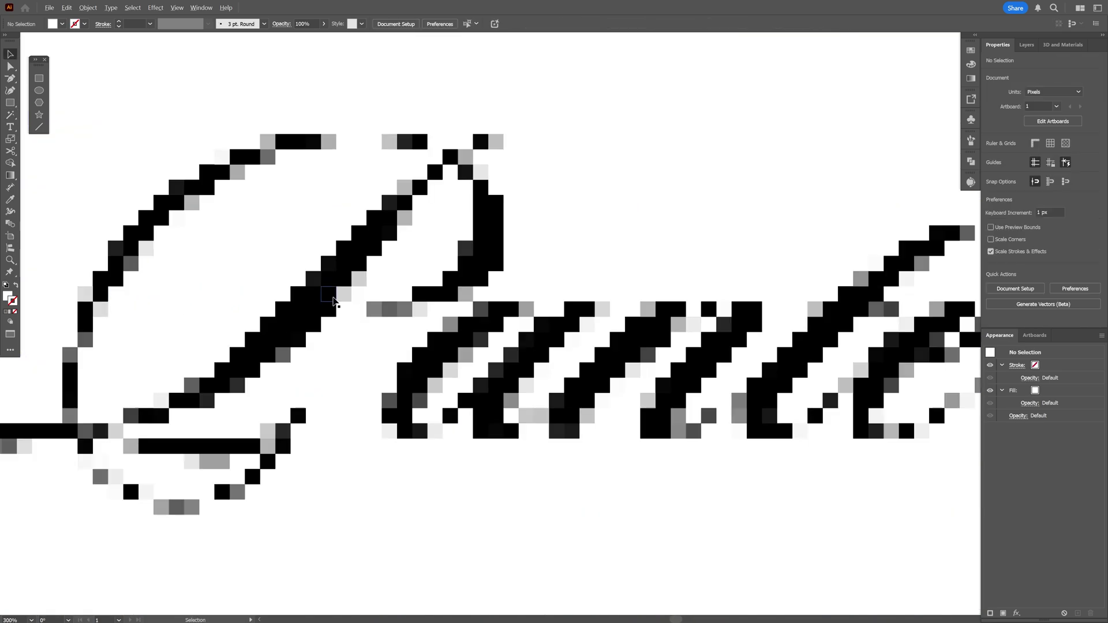
Select a light grey tile beside the P and set the Magic Wand fill color tolerance to 19
{"action": "scroll", "coordinate": [333, 302], "scroll_direction": "up", "scroll_amount": 2}
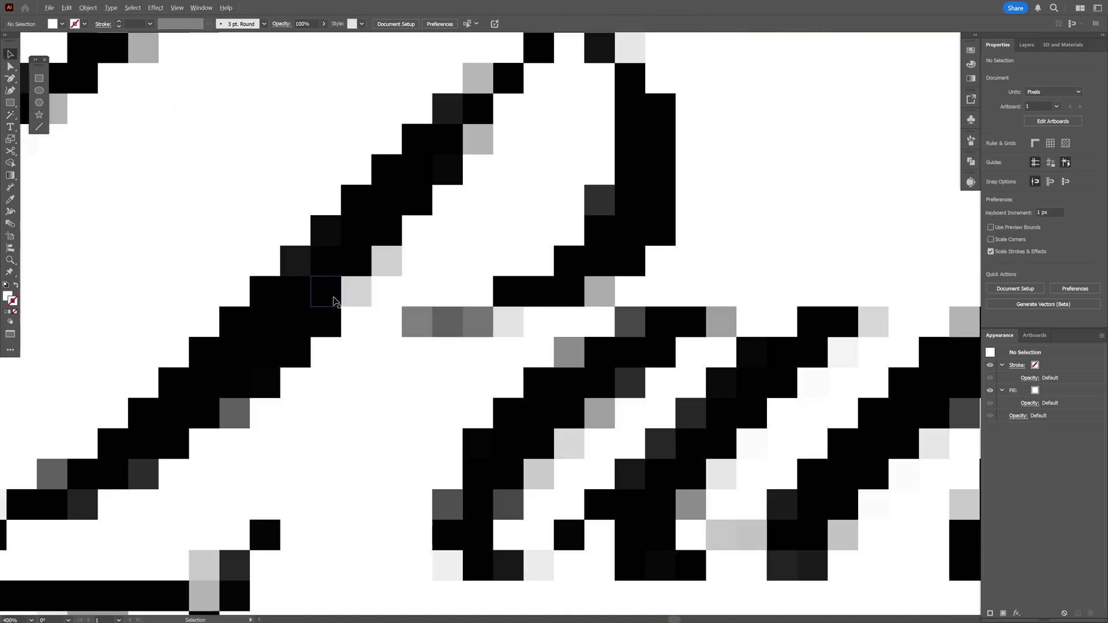
{"action": "left_click_drag", "start_coordinate": [392, 307], "coordinate": [432, 336]}
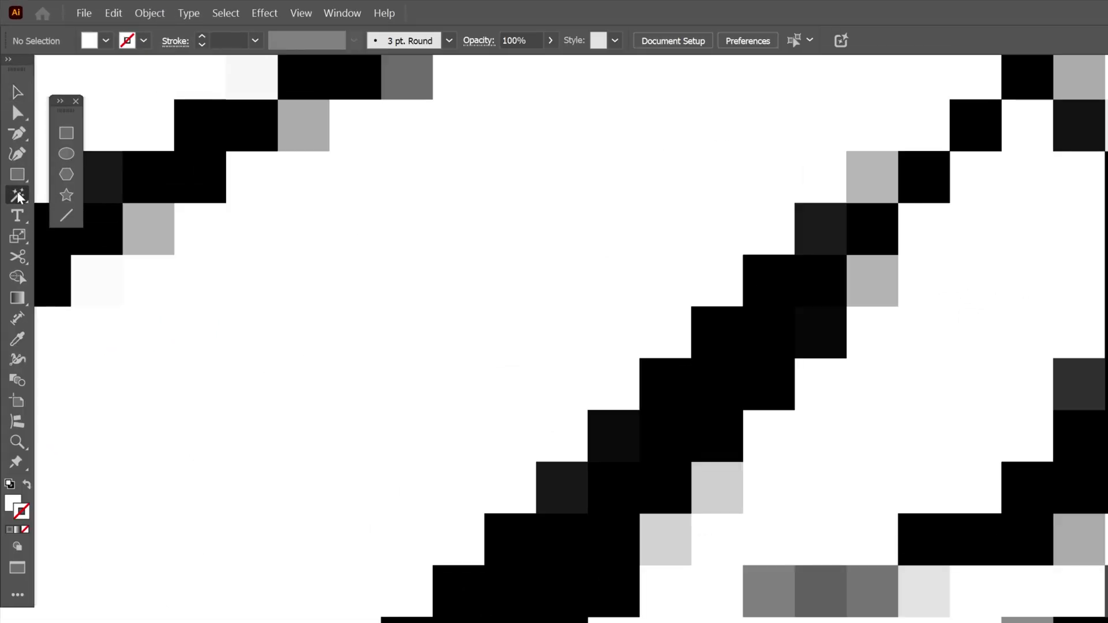
{"action": "left_click", "coordinate": [19, 197]}
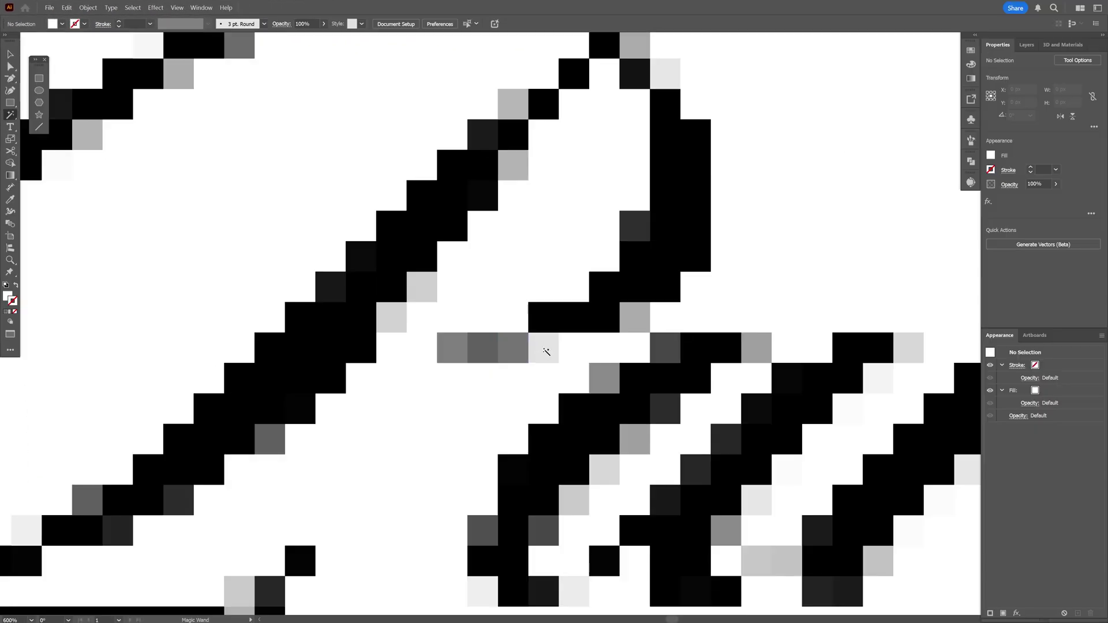
{"action": "left_click", "coordinate": [929, 598]}
{"action": "left_click_drag", "start_coordinate": [546, 351], "coordinate": [460, 331]}
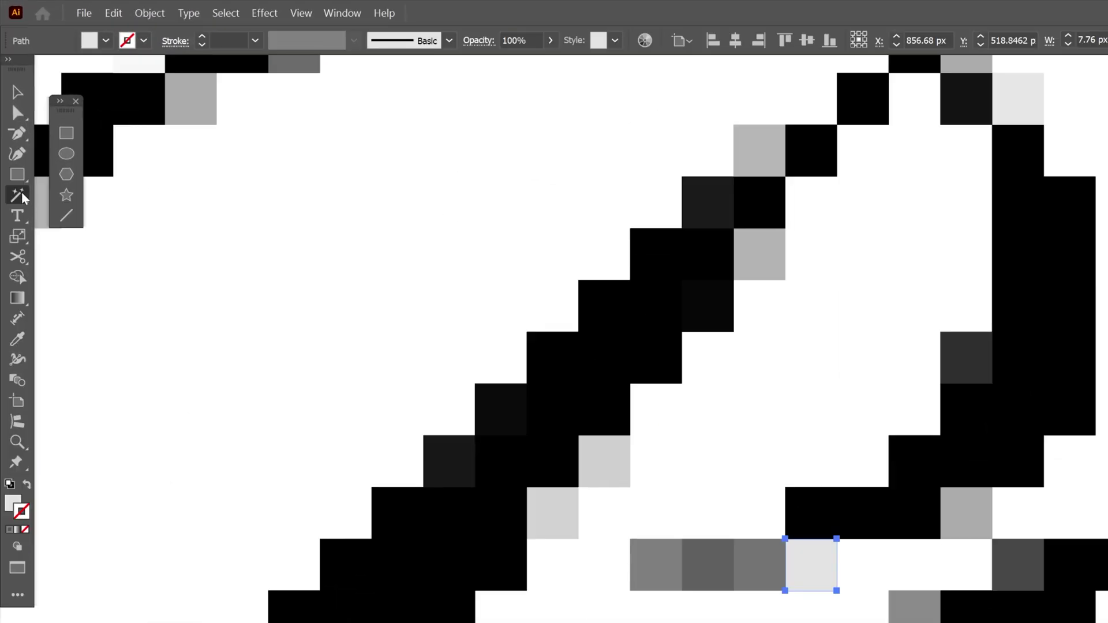
{"action": "double_click", "coordinate": [12, 115]}
{"action": "left_click", "coordinate": [262, 394]}
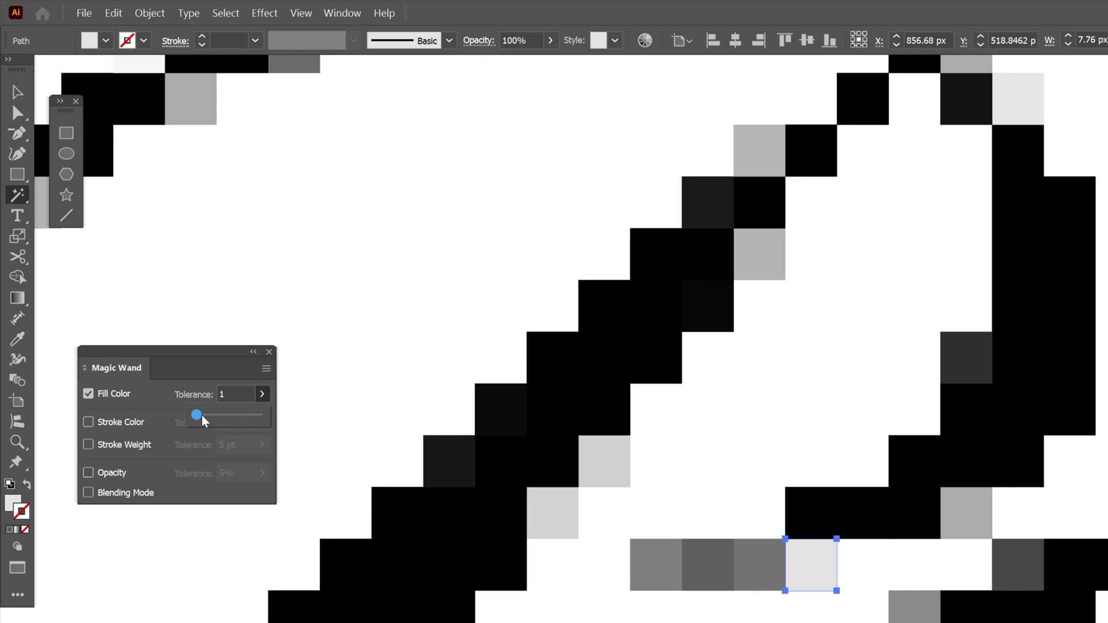
{"action": "left_click_drag", "start_coordinate": [202, 416], "coordinate": [204, 417]}
{"action": "left_click", "coordinate": [18, 195]}
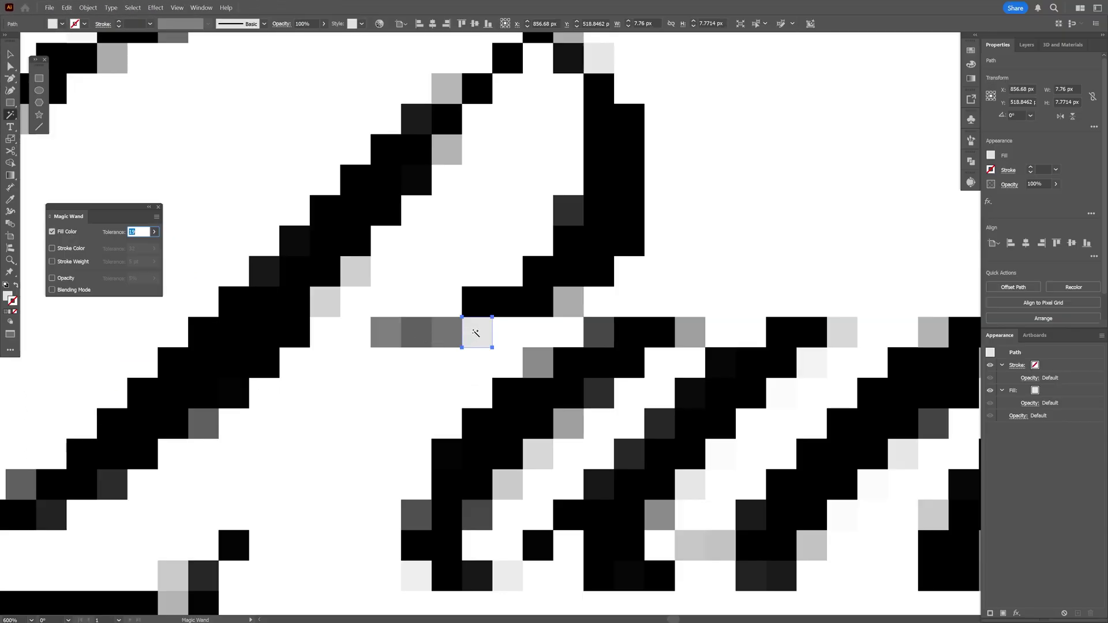
Try selecting all similar light grey tiles with the Magic Wand and deleting them
{"action": "left_click", "coordinate": [476, 333]}
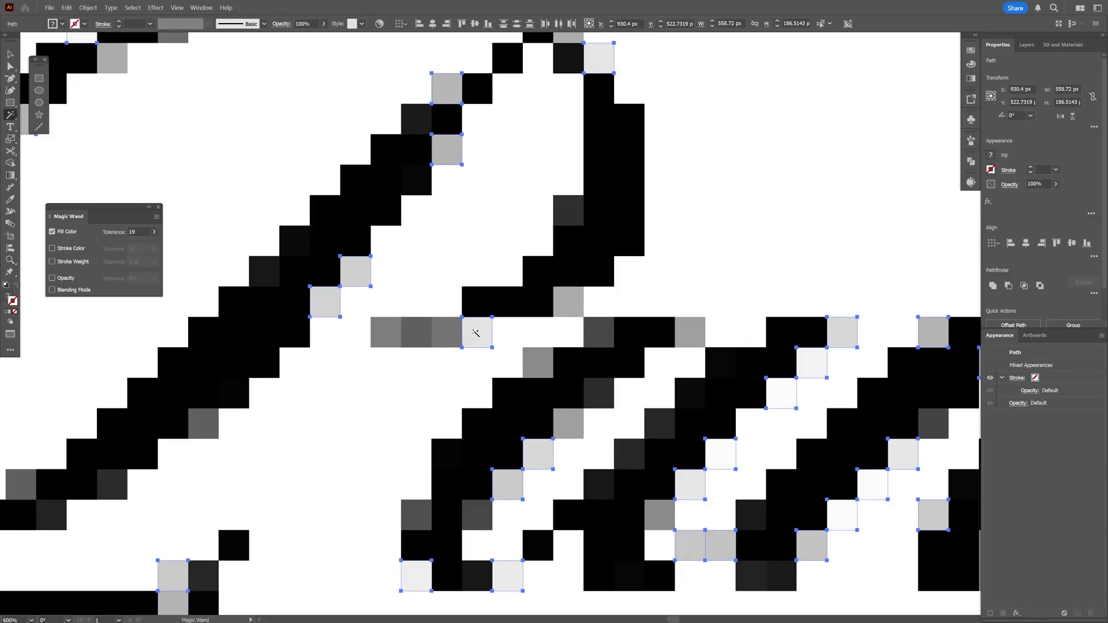
{"action": "left_click_drag", "start_coordinate": [544, 354], "coordinate": [475, 302]}
{"action": "scroll", "coordinate": [332, 297], "scroll_direction": "down", "scroll_amount": 1}
{"action": "key", "text": "Delete"}
{"action": "scroll", "coordinate": [397, 296], "scroll_direction": "down", "scroll_amount": 2}
{"action": "scroll", "coordinate": [479, 267], "scroll_direction": "up", "scroll_amount": 1}
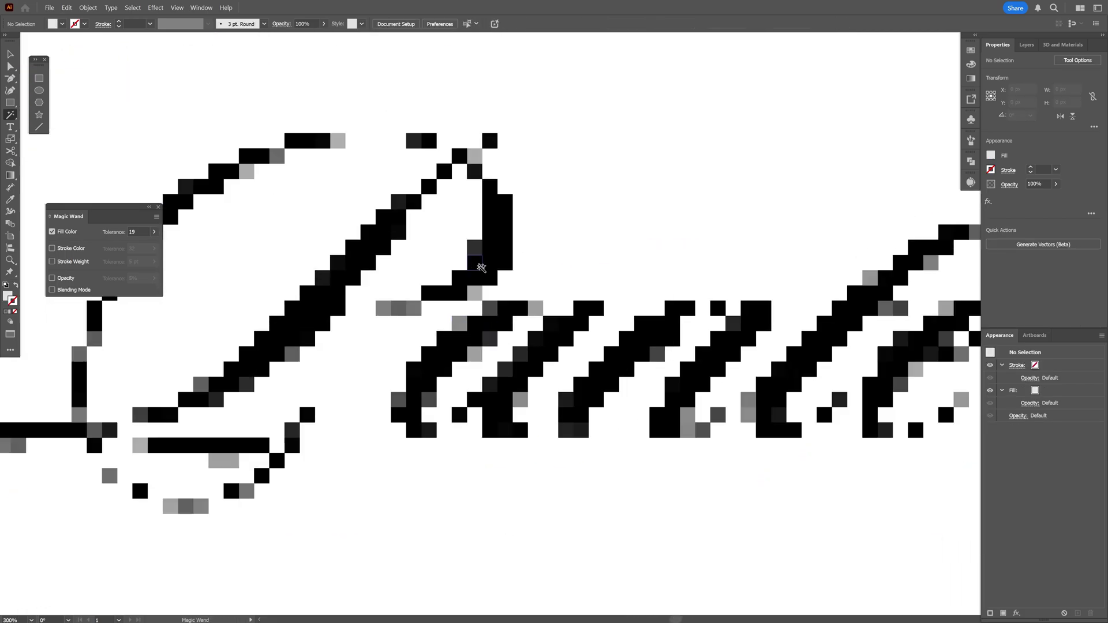
Undo the deletion of the light grey tiles, close the Magic Wand options, and deselect everything
{"action": "key", "text": "ctrl+z"}
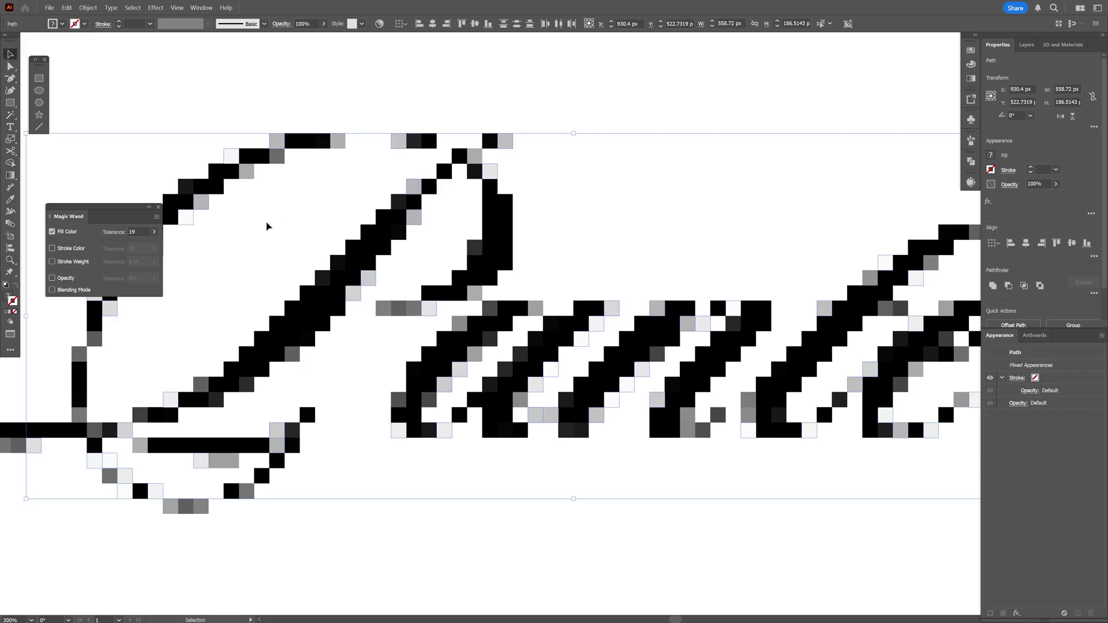
{"action": "left_click", "coordinate": [158, 207]}
{"action": "key", "text": "ctrl+shift+a"}
Select all remaining tiles of the pixelated lettering, fill them with solid black, and deselect
{"action": "scroll", "coordinate": [247, 252], "scroll_direction": "down", "scroll_amount": 1}
{"action": "left_click_drag", "start_coordinate": [247, 252], "coordinate": [294, 264]}
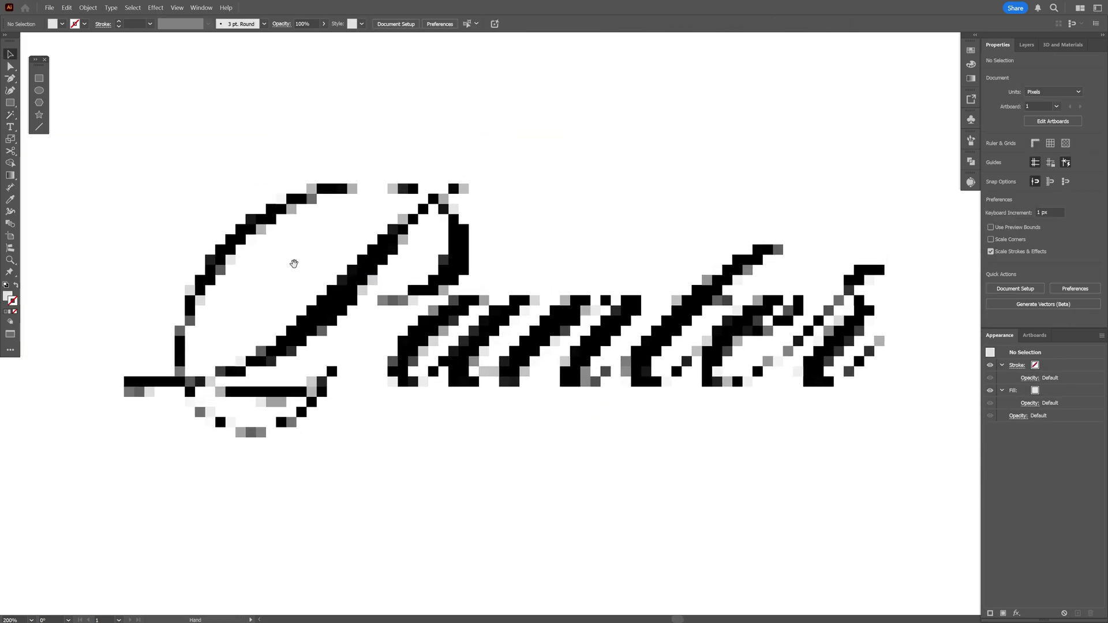
{"action": "left_click_drag", "start_coordinate": [98, 149], "coordinate": [915, 495]}
{"action": "scroll", "coordinate": [722, 344], "scroll_direction": "up", "scroll_amount": 1}
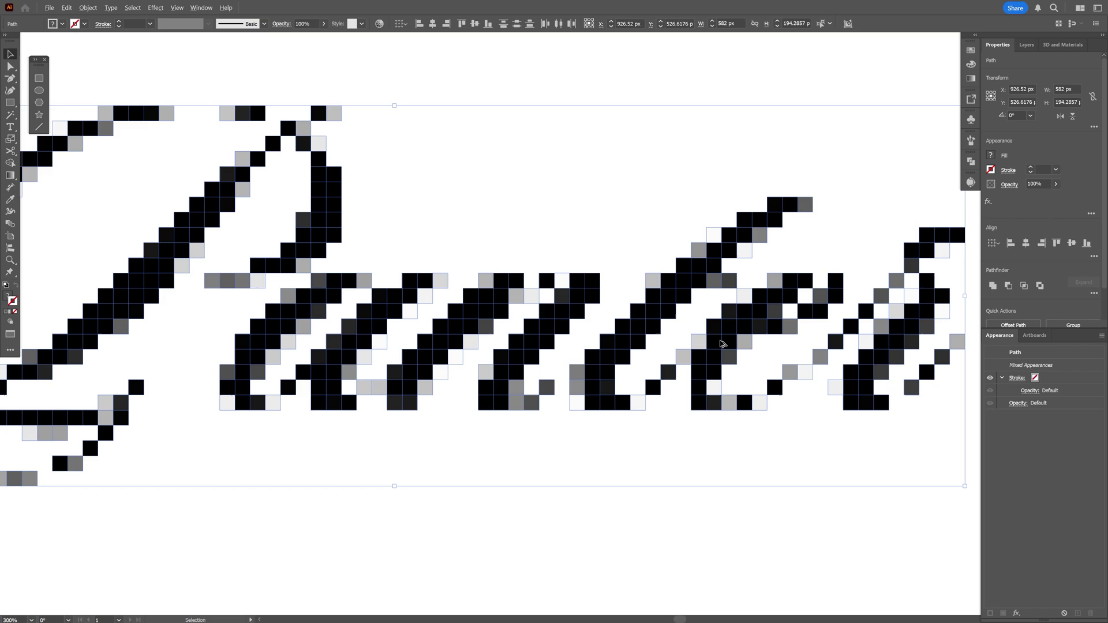
{"action": "left_click", "coordinate": [973, 52]}
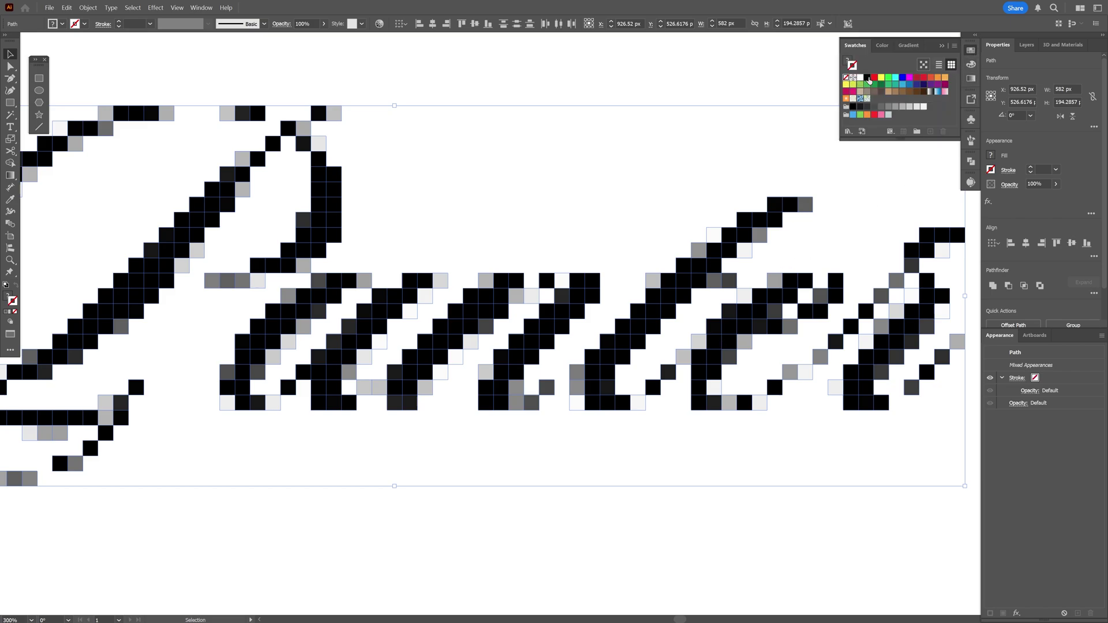
{"action": "left_click", "coordinate": [847, 61]}
{"action": "left_click", "coordinate": [867, 81]}
{"action": "left_click", "coordinate": [495, 460]}
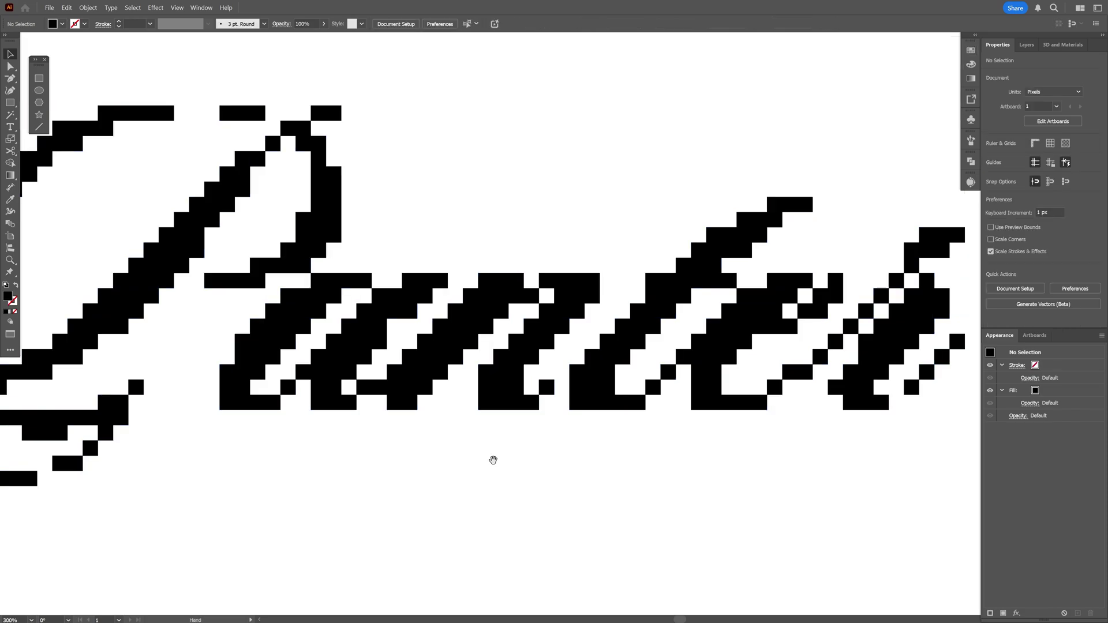
Delete the stray corner tiles at the bottom of the n and the t in the pixel lettering
{"action": "scroll", "coordinate": [480, 470], "scroll_direction": "up", "scroll_amount": 3}
{"action": "left_click_drag", "start_coordinate": [473, 478], "coordinate": [456, 429]}
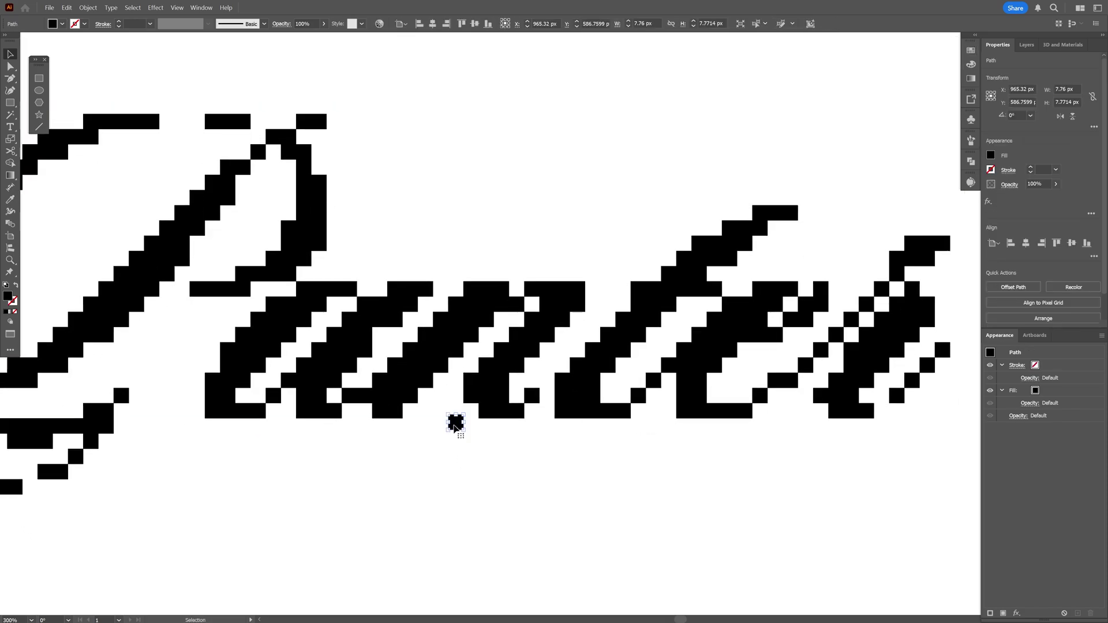
{"action": "key", "text": "Delete"}
{"action": "left_click", "coordinate": [562, 413]}
{"action": "key", "text": "Delete"}
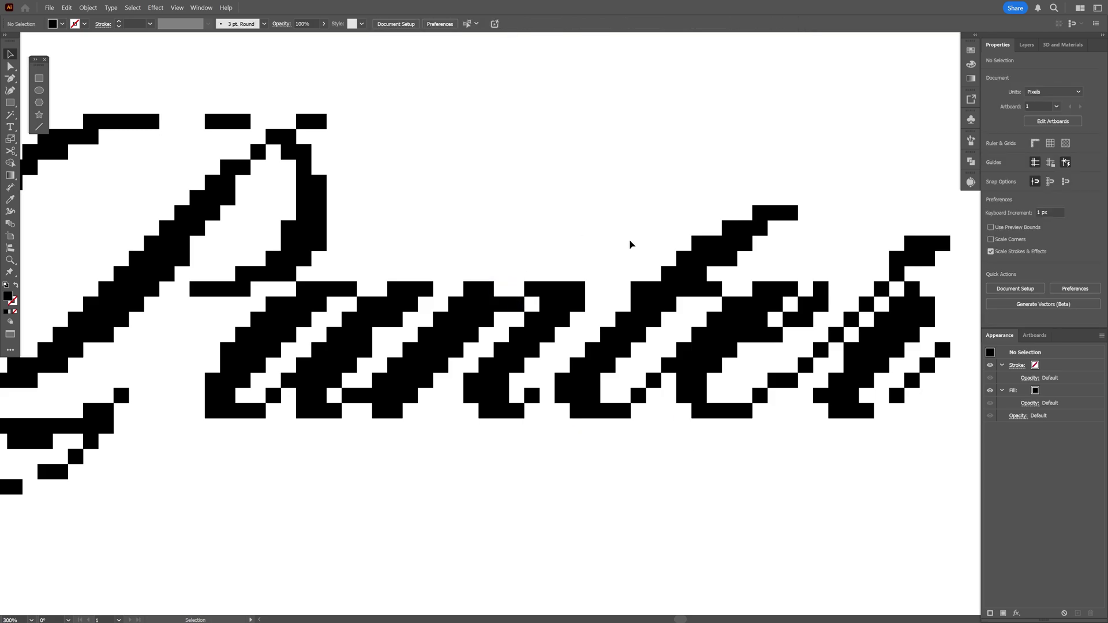
Select all black tiles of the lettering and merge them with the Pathfinder Unite operation
{"action": "scroll", "coordinate": [642, 281], "scroll_direction": "up", "scroll_amount": 4}
{"action": "left_click_drag", "start_coordinate": [695, 363], "coordinate": [636, 359]}
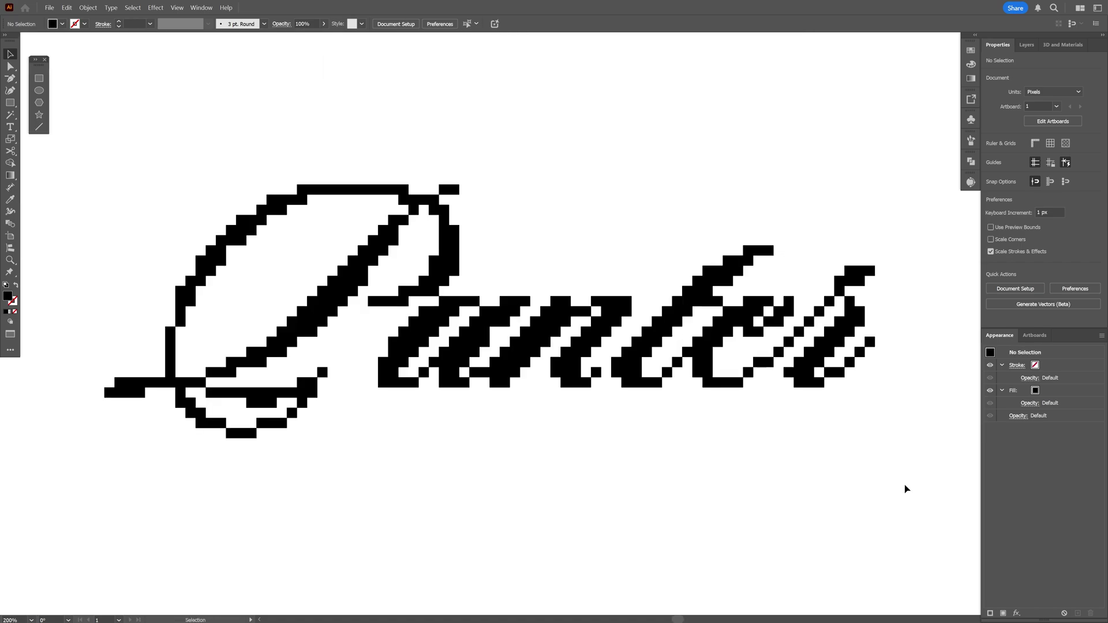
{"action": "left_click_drag", "start_coordinate": [49, 149], "coordinate": [884, 513]}
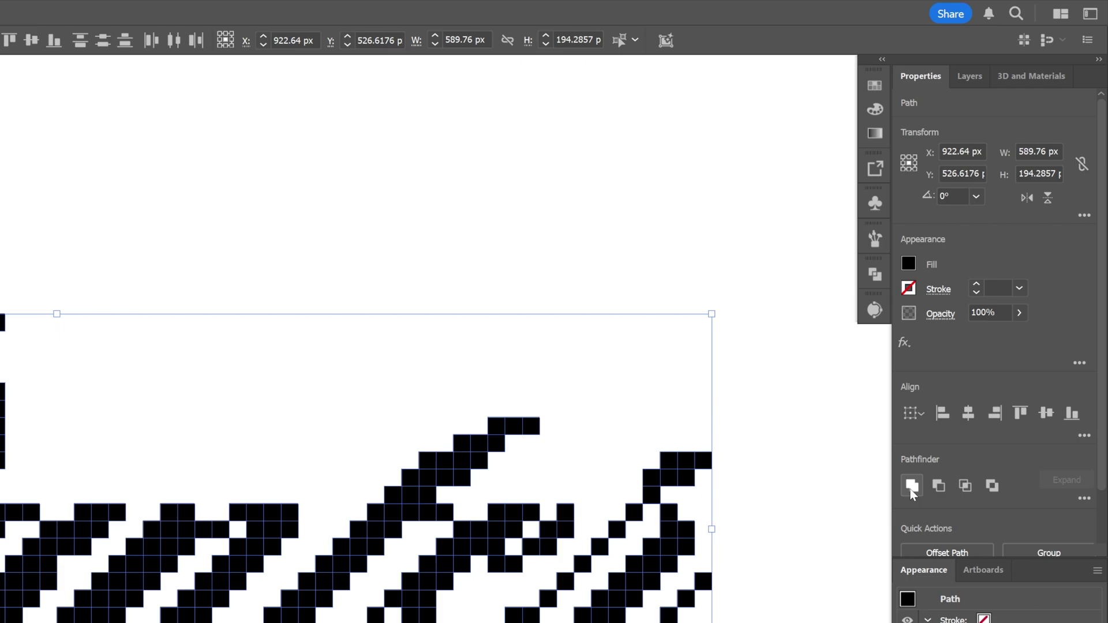
{"action": "left_click", "coordinate": [911, 488]}
Simplify the paths of the united lettering and check the remaining anchor points along the P
{"action": "scroll", "coordinate": [434, 224], "scroll_direction": "up", "scroll_amount": 3}
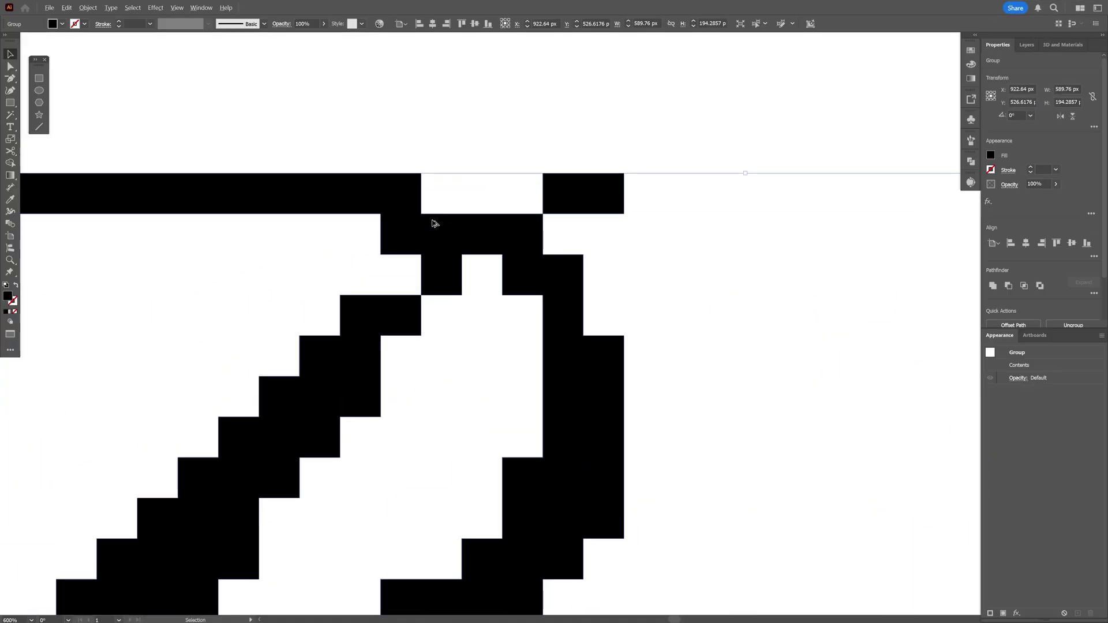
{"action": "left_click_drag", "start_coordinate": [436, 239], "coordinate": [613, 193]}
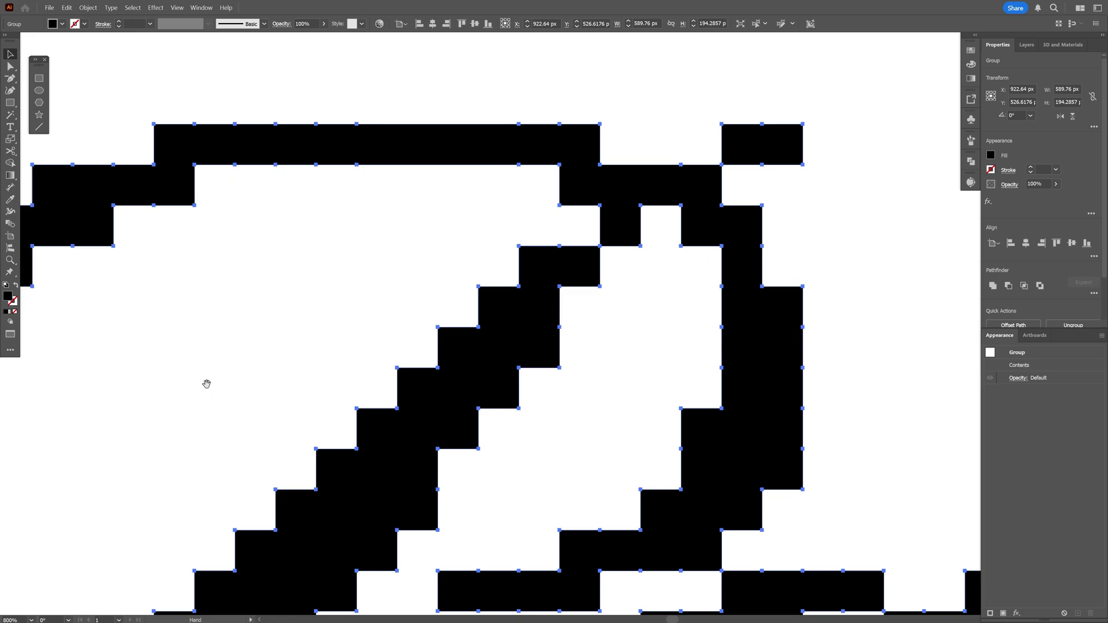
{"action": "left_click_drag", "start_coordinate": [206, 383], "coordinate": [554, 159]}
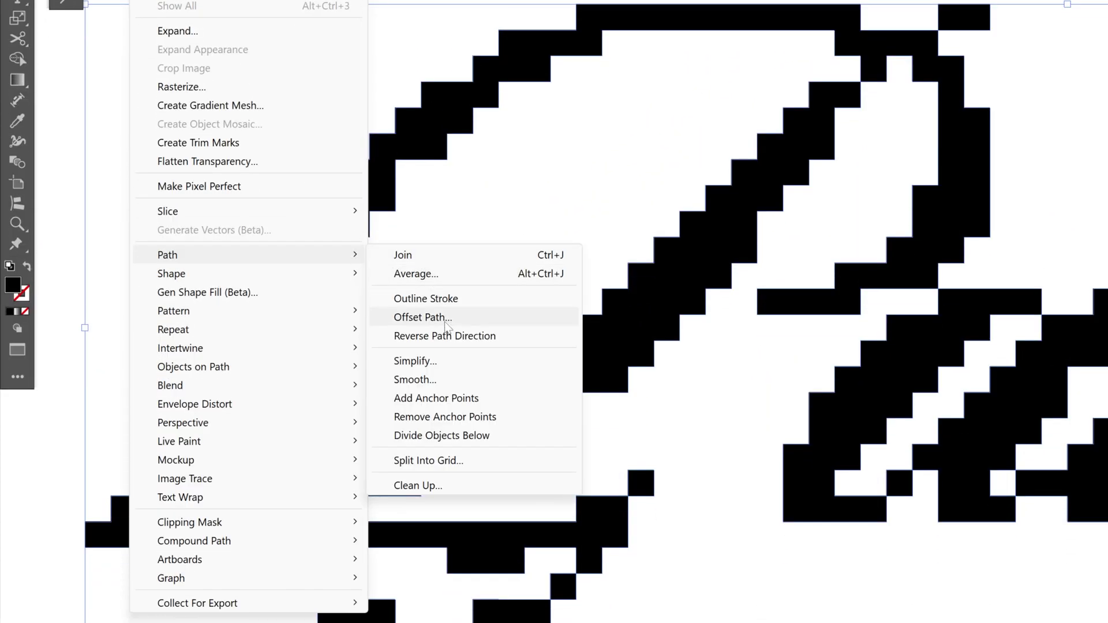
{"action": "left_click", "coordinate": [452, 362]}
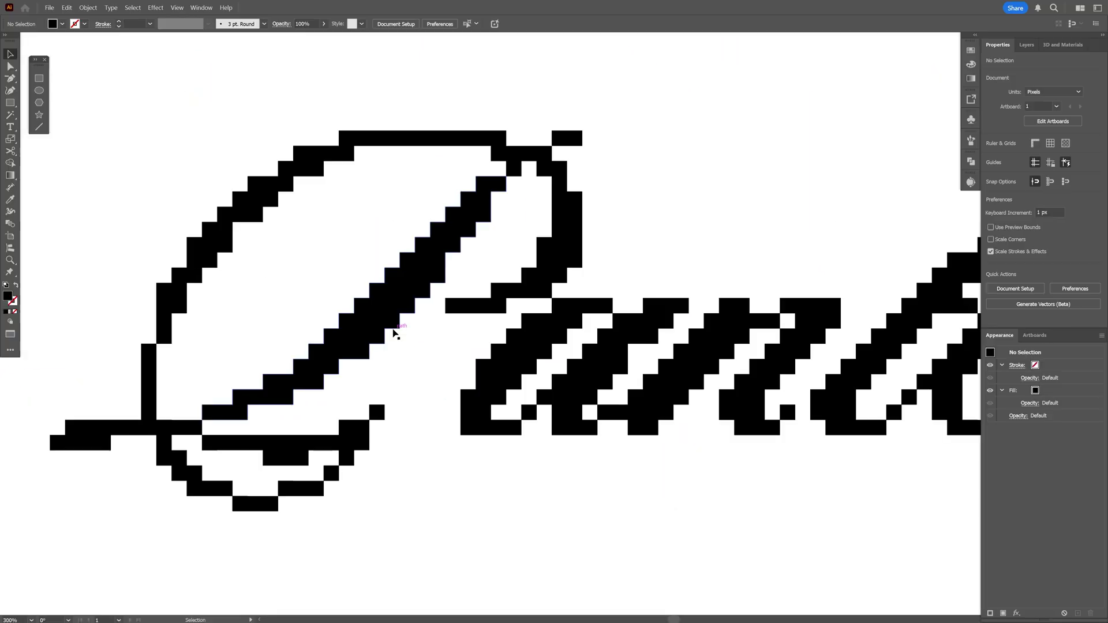
{"action": "left_click", "coordinate": [287, 111]}
{"action": "scroll", "coordinate": [401, 119], "scroll_direction": "up", "scroll_amount": 2}
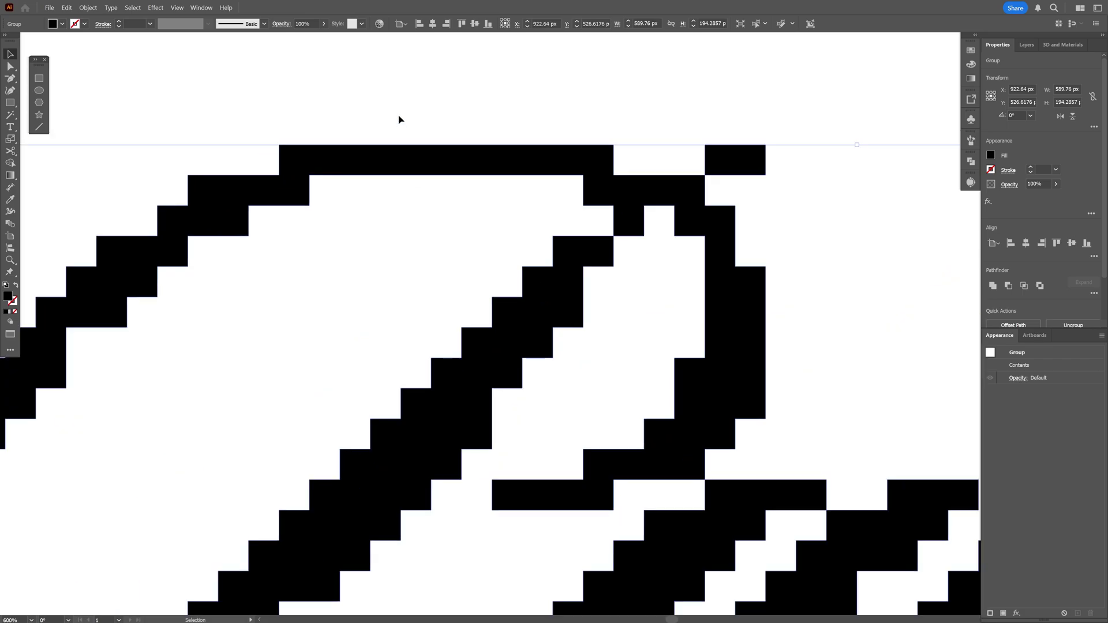
{"action": "left_click_drag", "start_coordinate": [281, 352], "coordinate": [529, 187]}
{"action": "left_click_drag", "start_coordinate": [257, 410], "coordinate": [469, 239]}
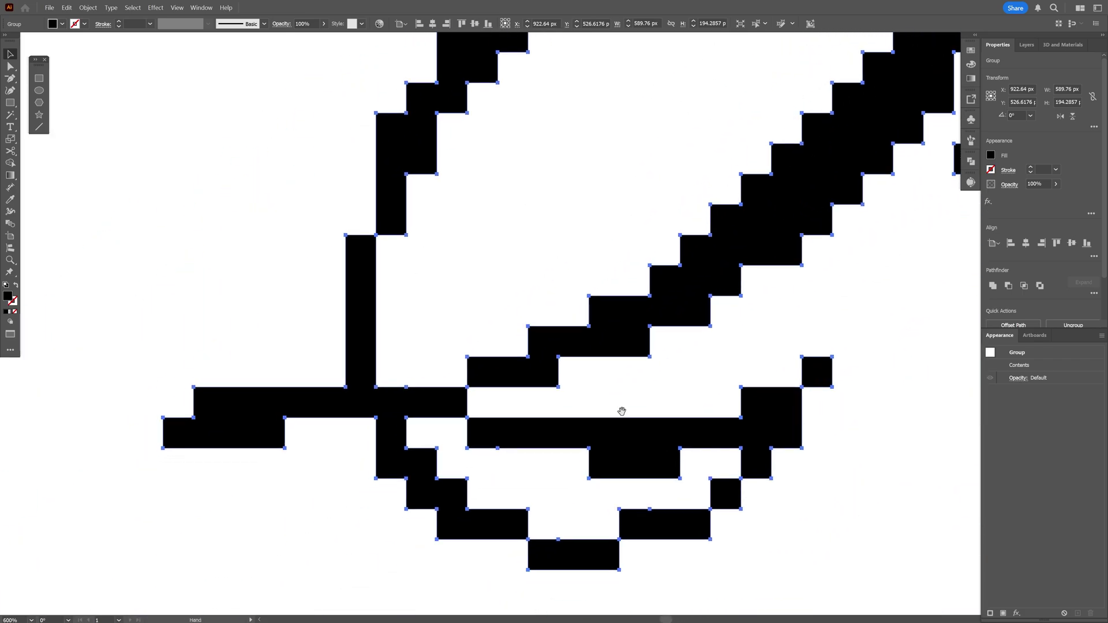
{"action": "scroll", "coordinate": [779, 404], "scroll_direction": "down", "scroll_amount": 1}
{"action": "left_click_drag", "start_coordinate": [779, 403], "coordinate": [307, 562]}
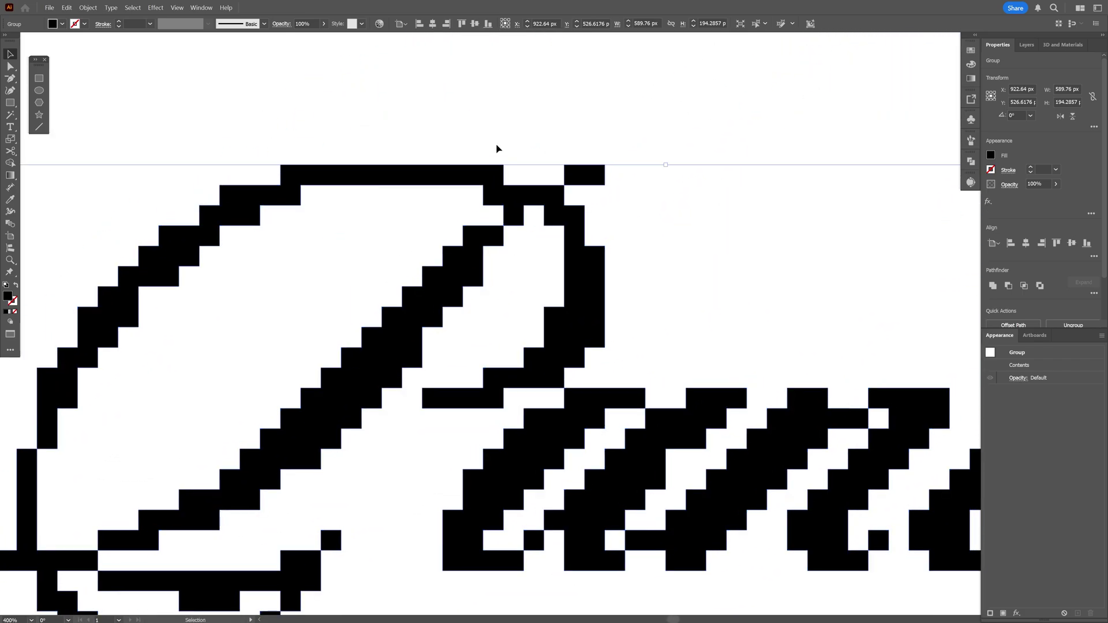
Try rounding the corners of the small detached block at the top of the P with its corner handle
{"action": "scroll", "coordinate": [497, 149], "scroll_direction": "up", "scroll_amount": 4}
{"action": "left_click_drag", "start_coordinate": [631, 192], "coordinate": [493, 183]}
{"action": "left_click", "coordinate": [493, 184]}
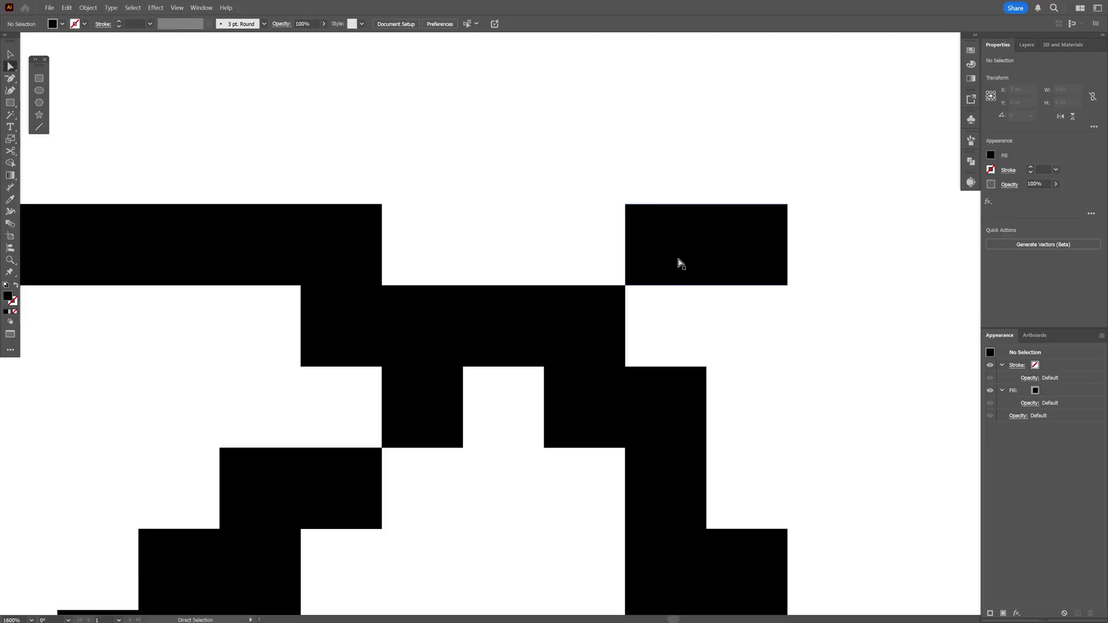
{"action": "left_click", "coordinate": [723, 242]}
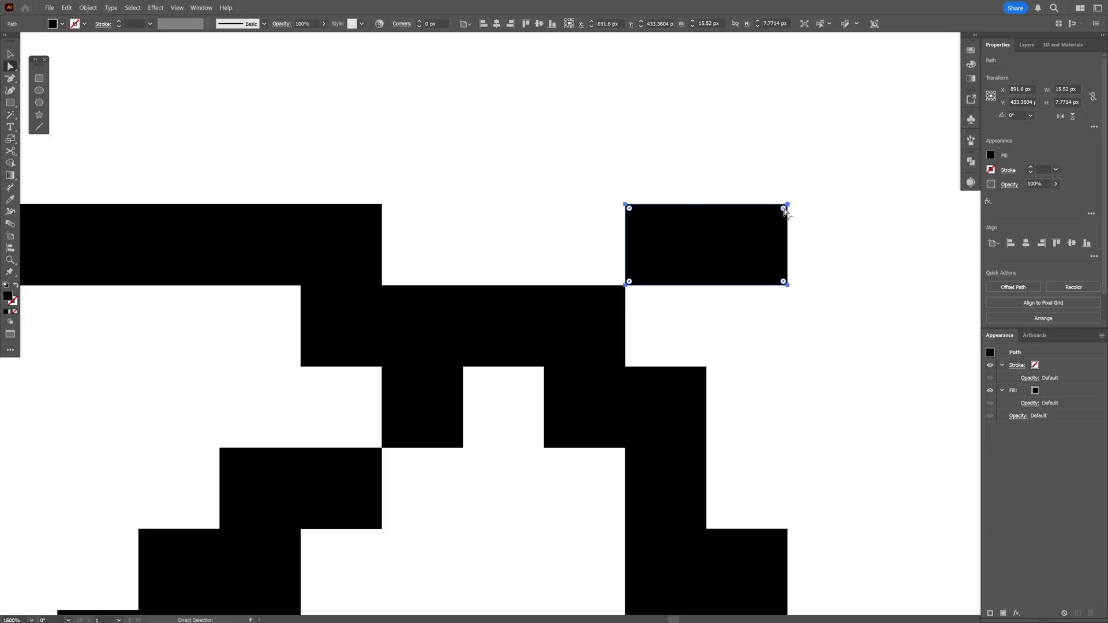
{"action": "left_click_drag", "start_coordinate": [782, 217], "coordinate": [717, 257]}
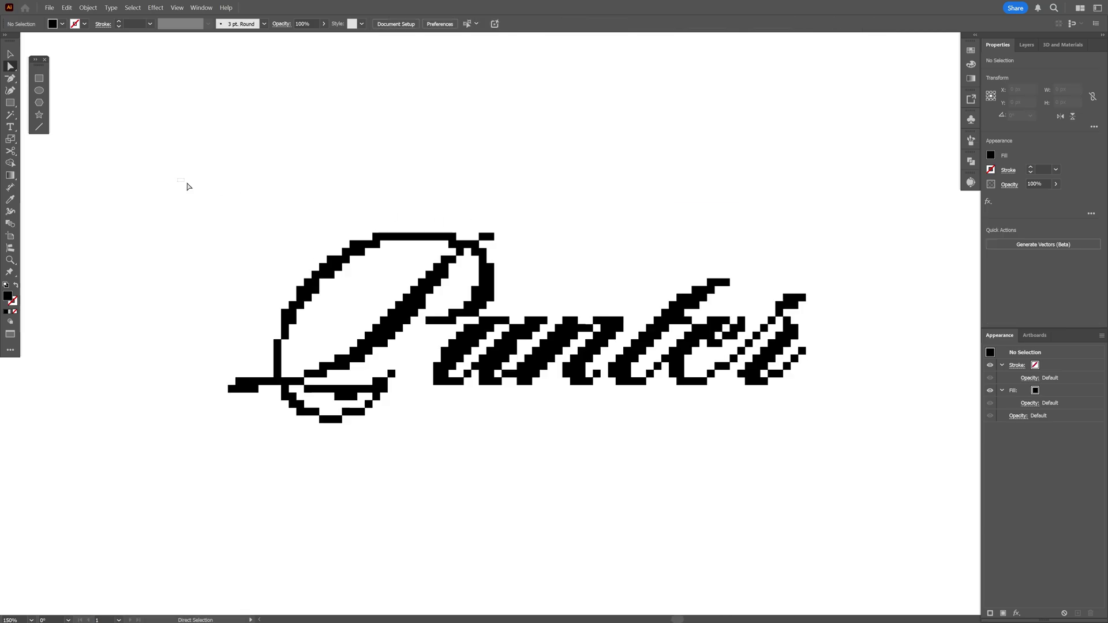
Try rounding the t stroke and the n's last stroke together with a corner handle, and undo it
{"action": "left_click_drag", "start_coordinate": [187, 183], "coordinate": [849, 488]}
{"action": "scroll", "coordinate": [670, 308], "scroll_direction": "up", "scroll_amount": 4}
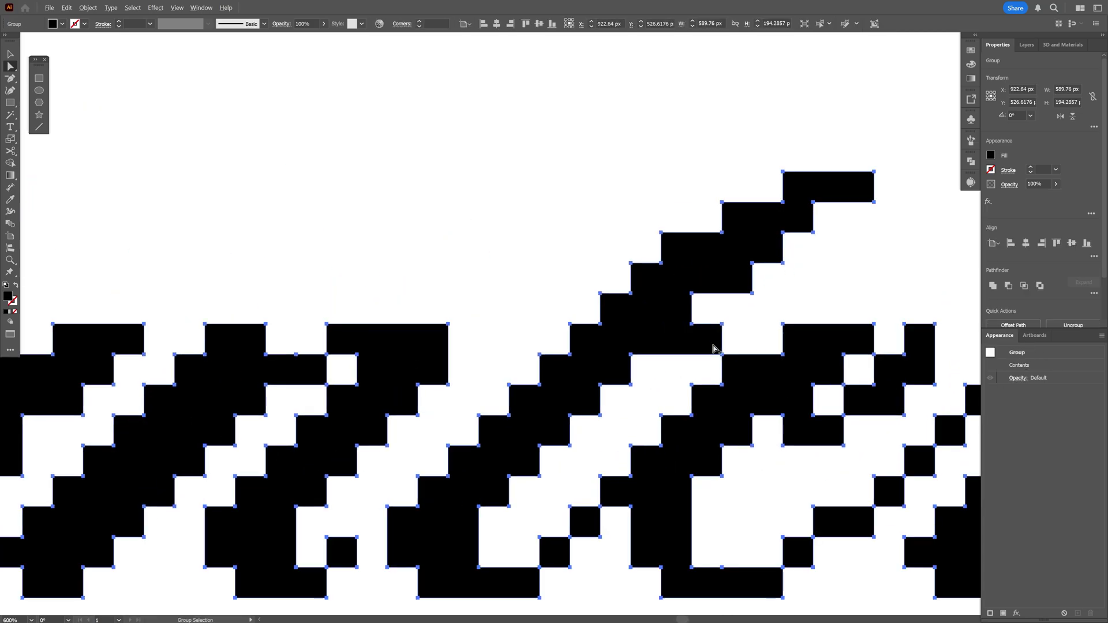
{"action": "scroll", "coordinate": [642, 321], "scroll_direction": "up", "scroll_amount": 1}
{"action": "scroll", "coordinate": [642, 321], "scroll_direction": "down", "scroll_amount": 3}
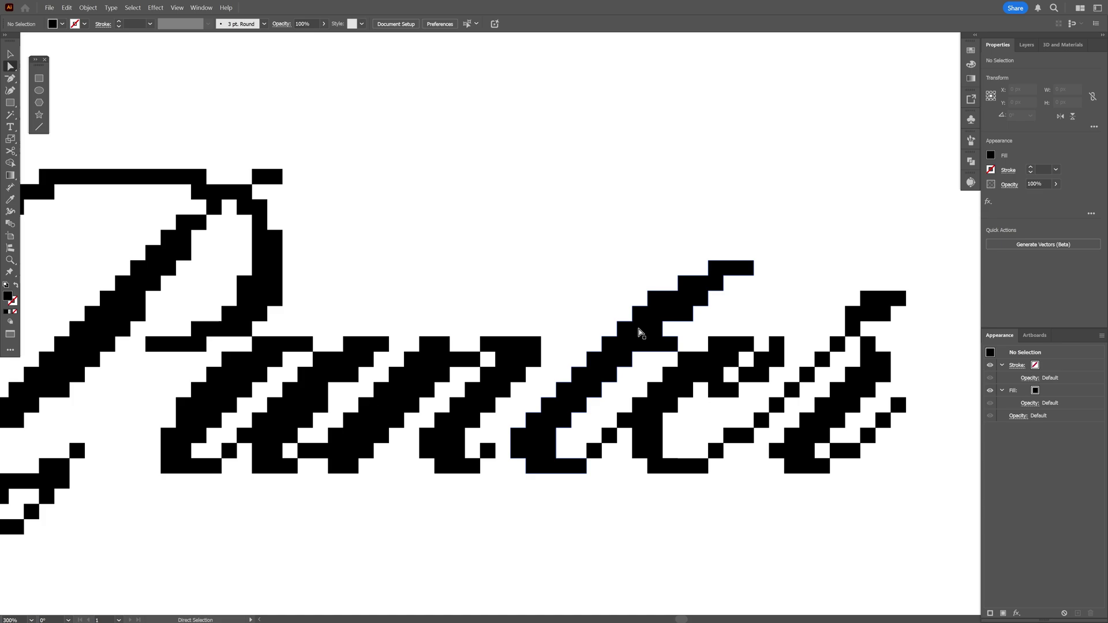
{"action": "left_click", "coordinate": [641, 327]}
{"action": "scroll", "coordinate": [639, 332], "scroll_direction": "up", "scroll_amount": 1}
{"action": "left_click", "coordinate": [475, 365], "text": "shift"}
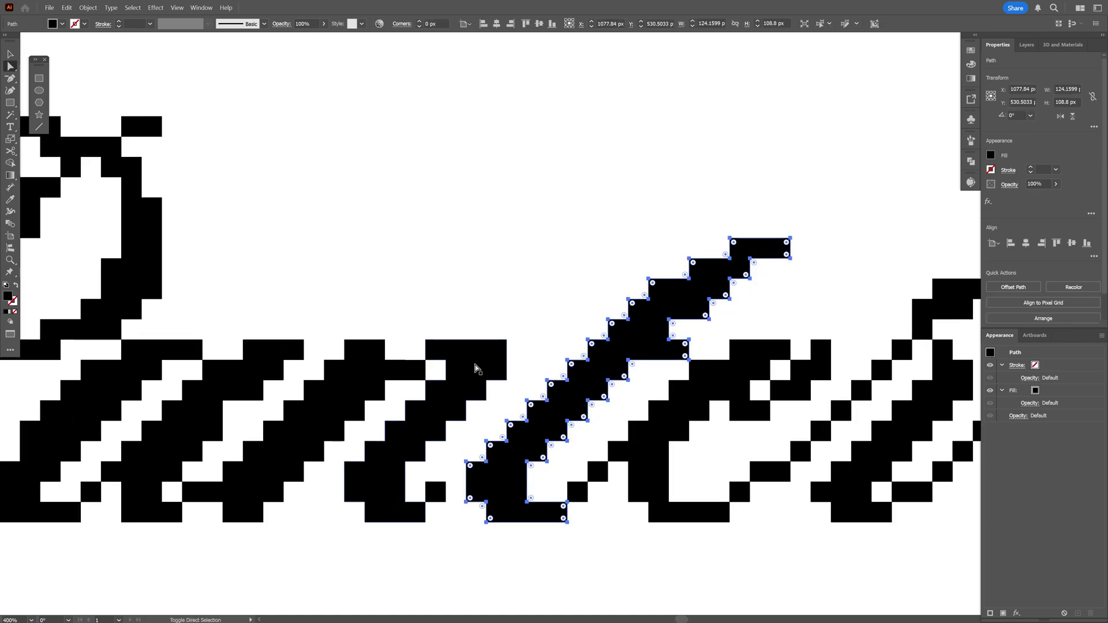
{"action": "left_click_drag", "start_coordinate": [503, 345], "coordinate": [470, 374]}
{"action": "key", "text": "ctrl+z"}
Select separate strokes of the a and n together, and clear the selection
{"action": "left_click", "coordinate": [353, 376]}
{"action": "left_click", "coordinate": [255, 369], "text": "shift"}
{"action": "key", "text": "v"}
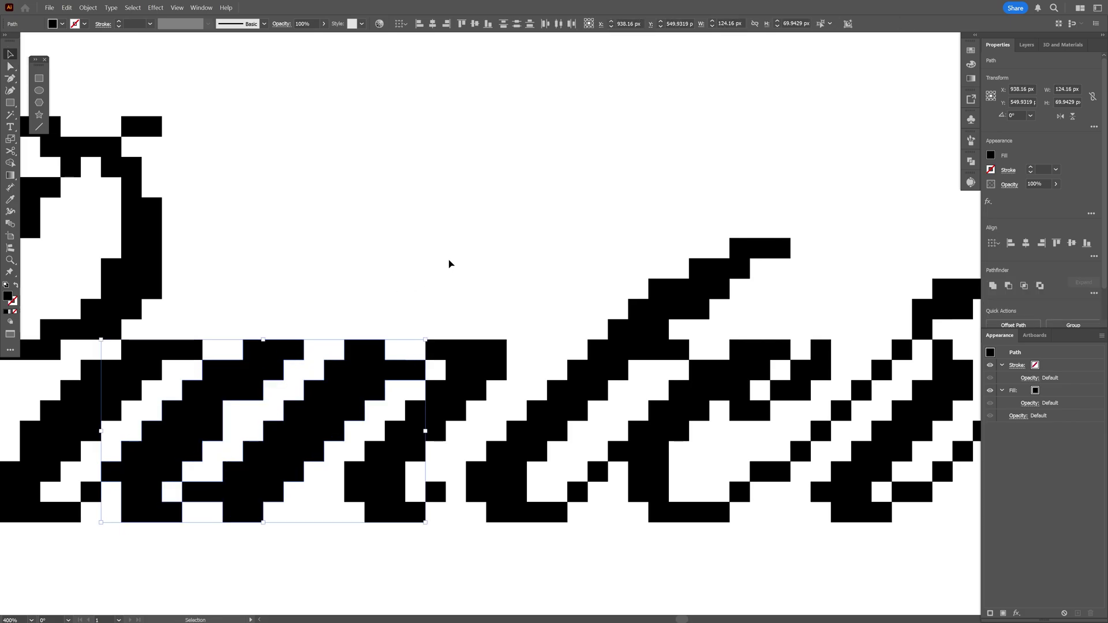
{"action": "left_click", "coordinate": [451, 262]}
{"action": "scroll", "coordinate": [450, 262], "scroll_direction": "down", "scroll_amount": 2}
{"action": "left_click_drag", "start_coordinate": [450, 262], "coordinate": [587, 263]}
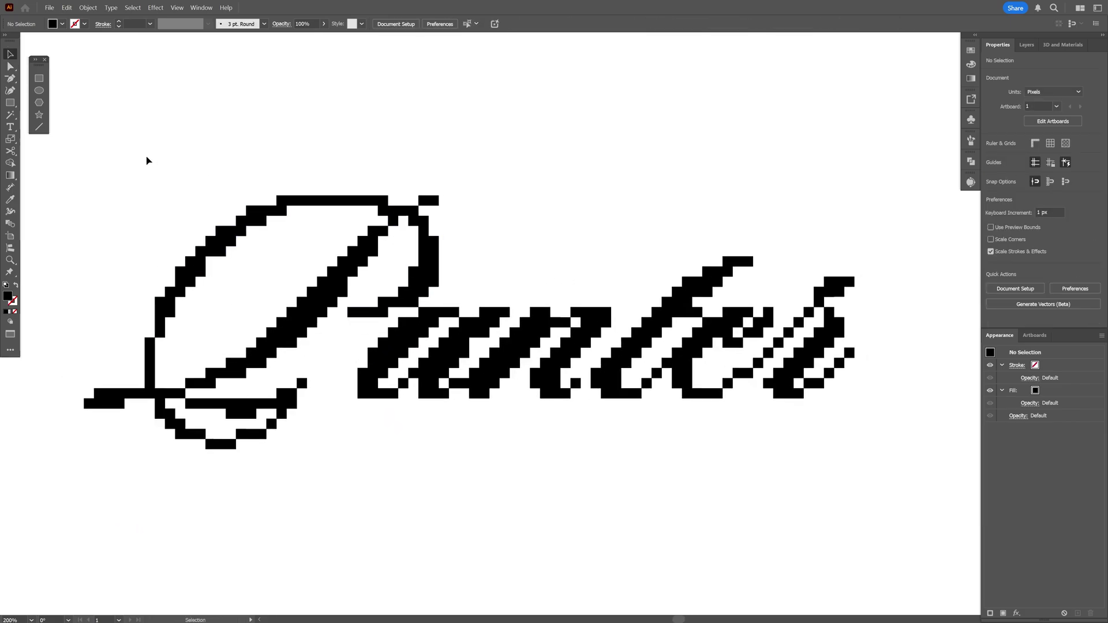
Select all anchor points of the lettering and raise the corner radius until the corners are fully rounded
{"action": "left_click_drag", "start_coordinate": [98, 159], "coordinate": [871, 482]}
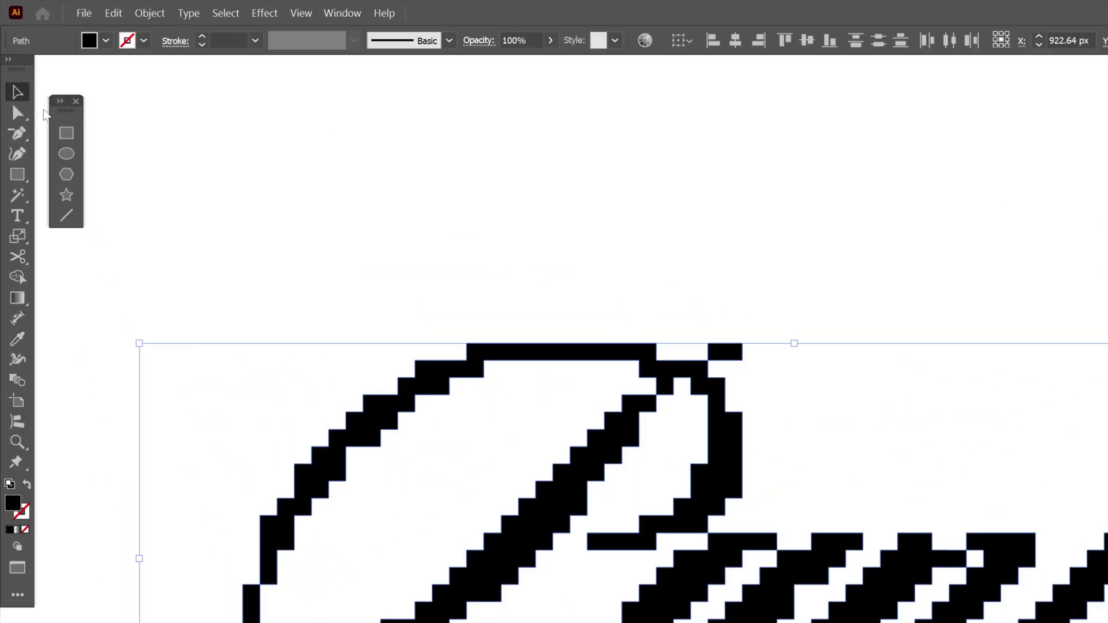
{"action": "left_click", "coordinate": [10, 66]}
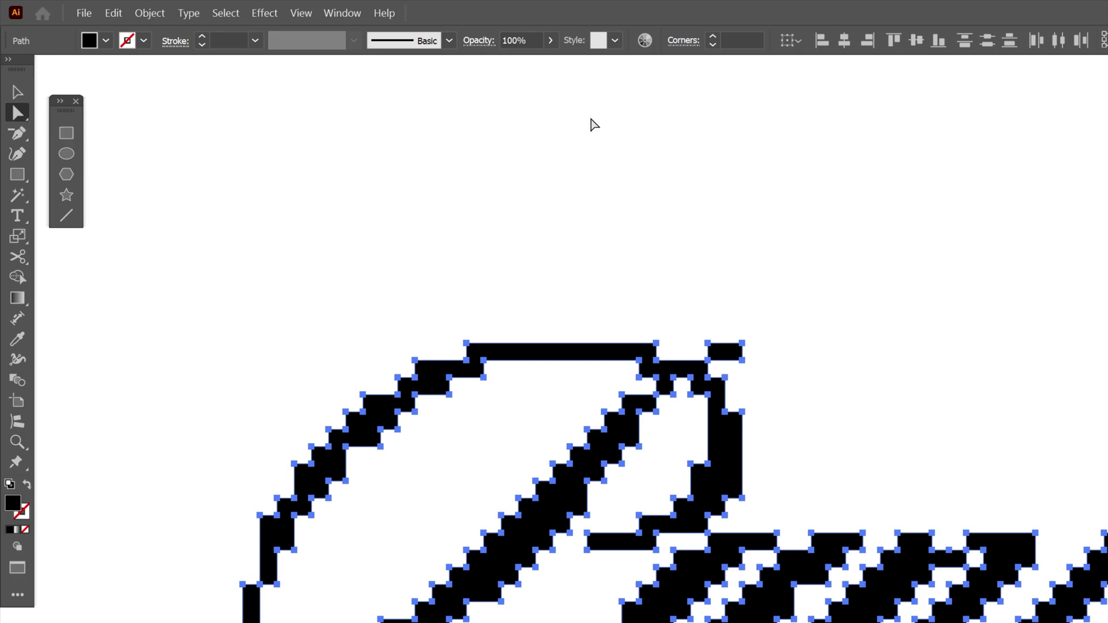
{"action": "left_click", "coordinate": [692, 45]}
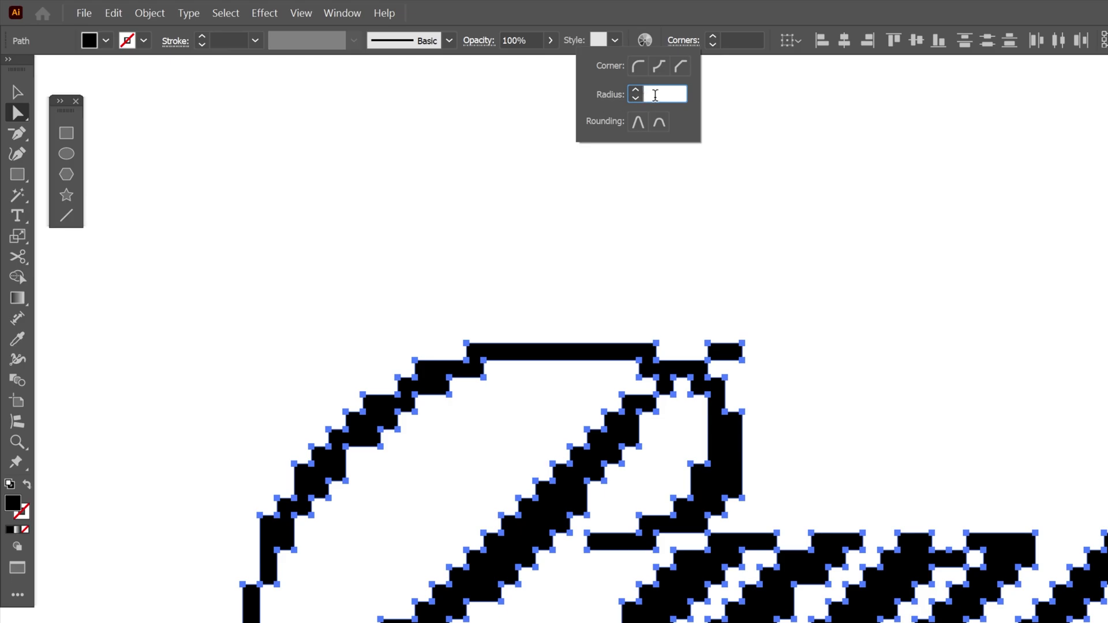
{"action": "key", "text": "Up"}
{"action": "key", "text": "Up"}
{"action": "key", "text": "Up"}
{"action": "key", "text": "Up"}
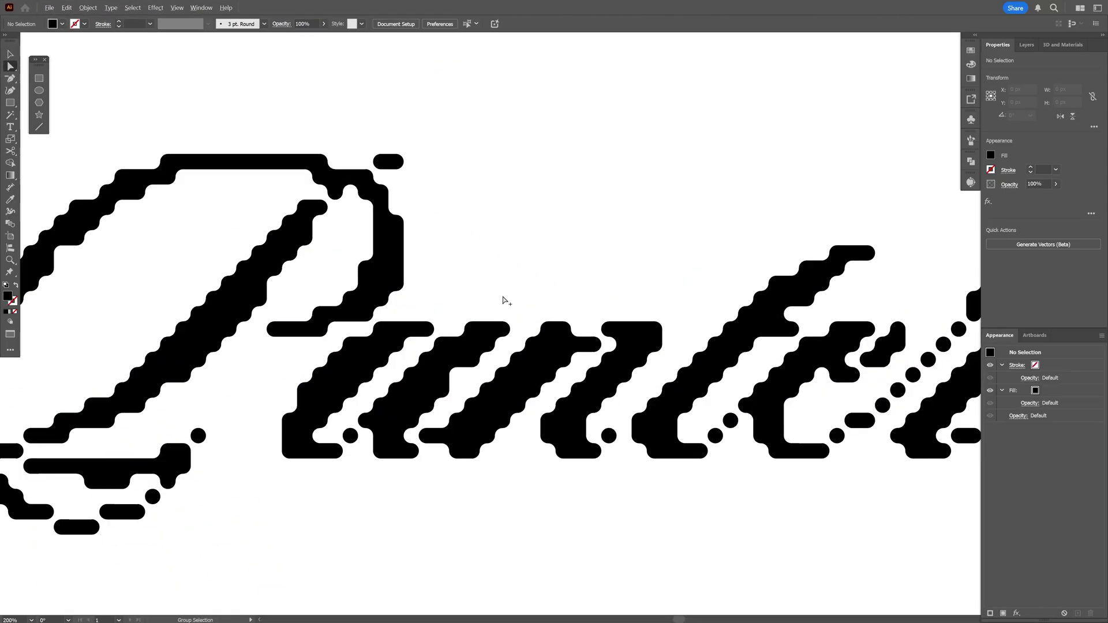
Examine the rounded lettering up close and as a whole, from the P to the final r
{"action": "scroll", "coordinate": [854, 508], "scroll_direction": "up", "scroll_amount": 4}
{"action": "scroll", "coordinate": [502, 303], "scroll_direction": "down", "scroll_amount": 5}
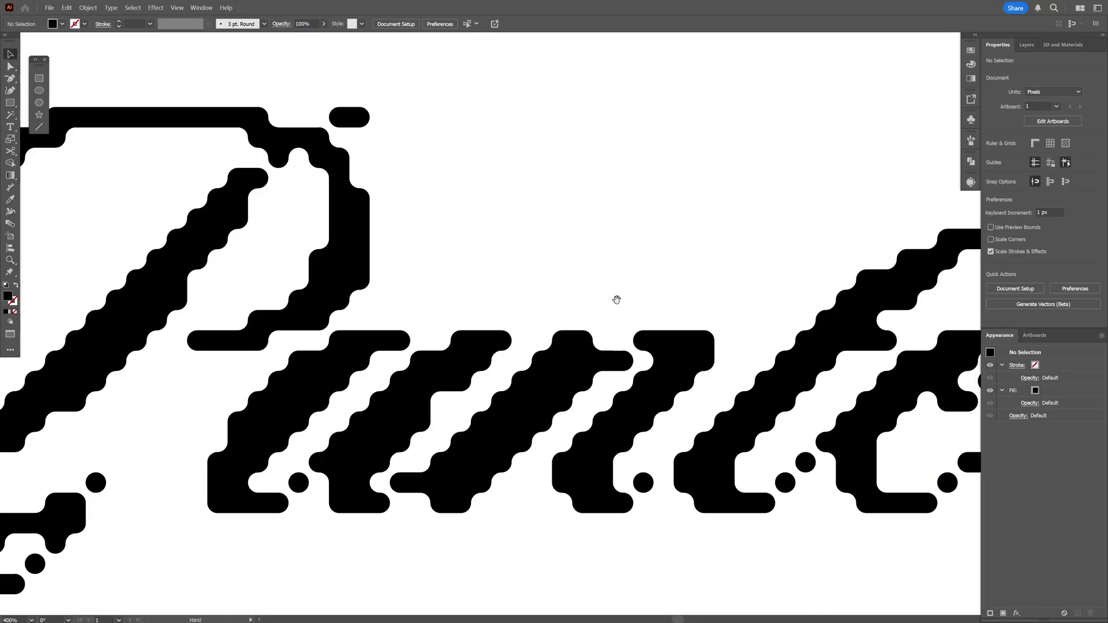
{"action": "left_click", "coordinate": [566, 314]}
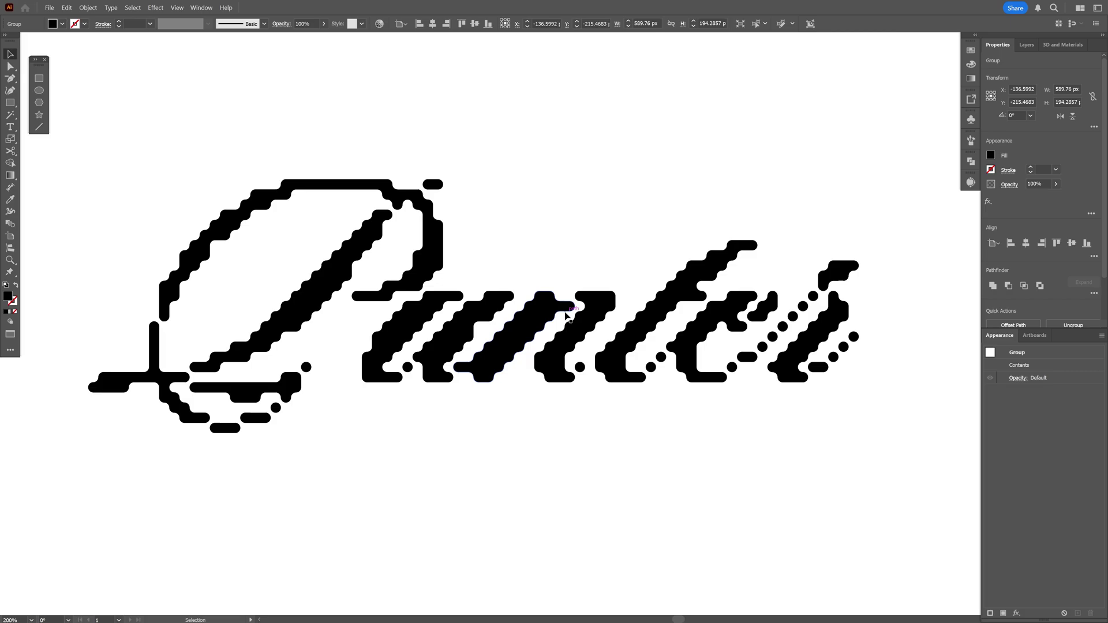
{"action": "scroll", "coordinate": [786, 389], "scroll_direction": "up", "scroll_amount": 5}
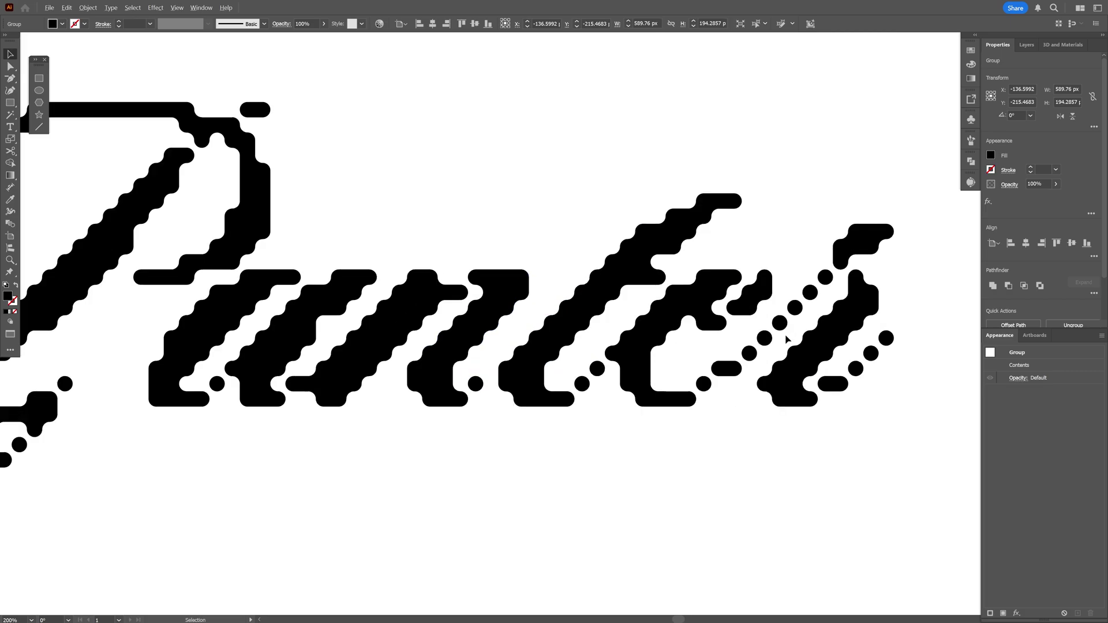
{"action": "scroll", "coordinate": [733, 380], "scroll_direction": "down", "scroll_amount": 5}
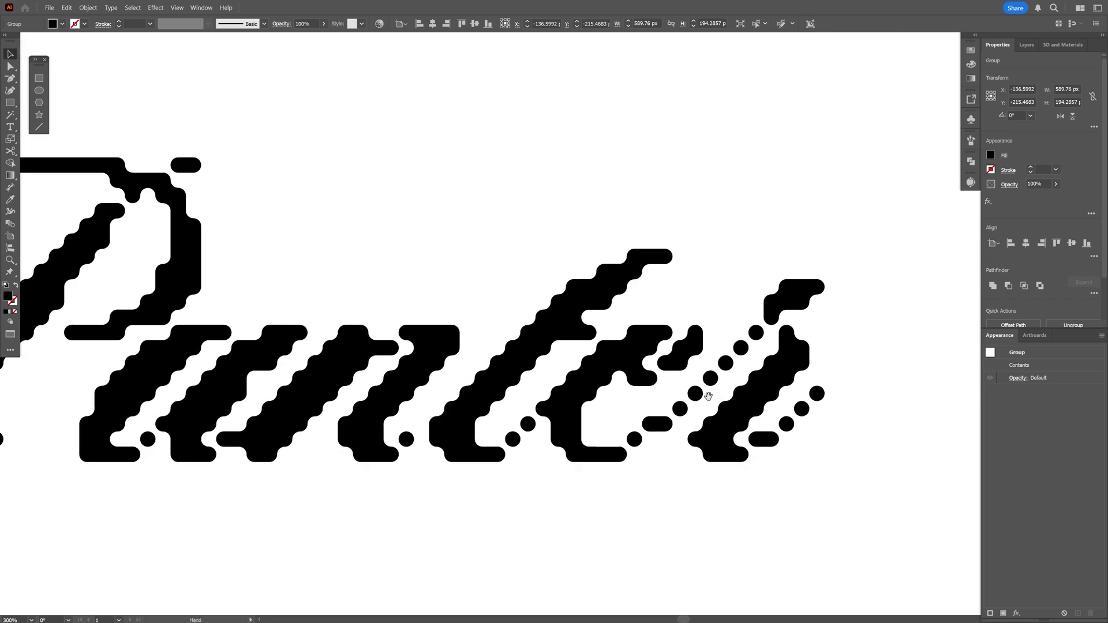
{"action": "scroll", "coordinate": [839, 350], "scroll_direction": "up", "scroll_amount": 1}
{"action": "scroll", "coordinate": [818, 355], "scroll_direction": "down", "scroll_amount": 1}
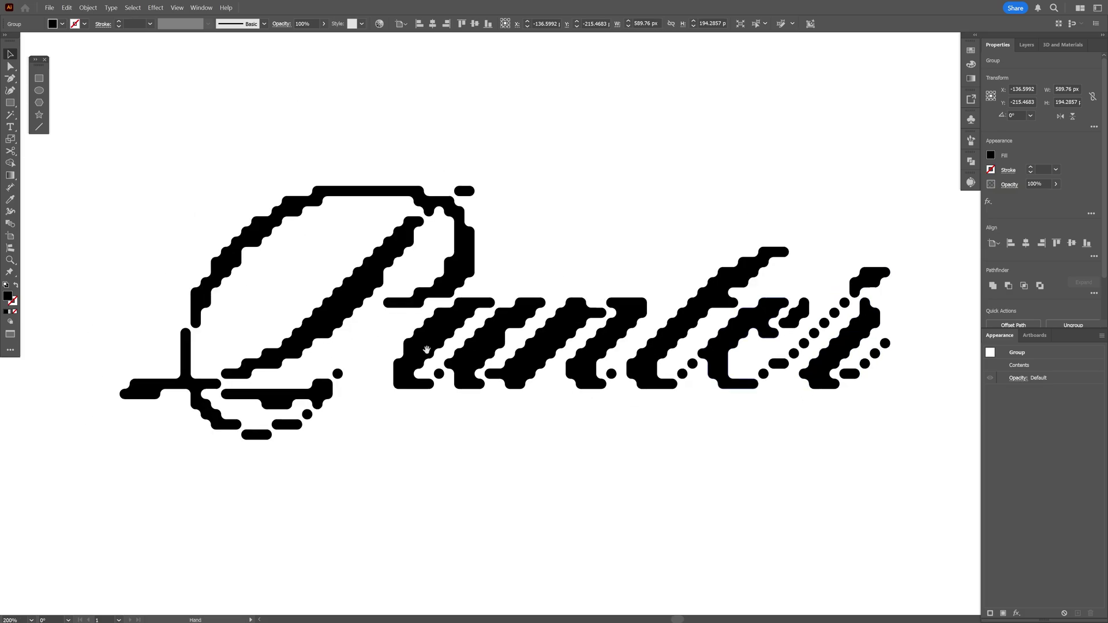
{"action": "left_click_drag", "start_coordinate": [717, 384], "coordinate": [758, 379]}
{"action": "scroll", "coordinate": [331, 356], "scroll_direction": "up", "scroll_amount": 1}
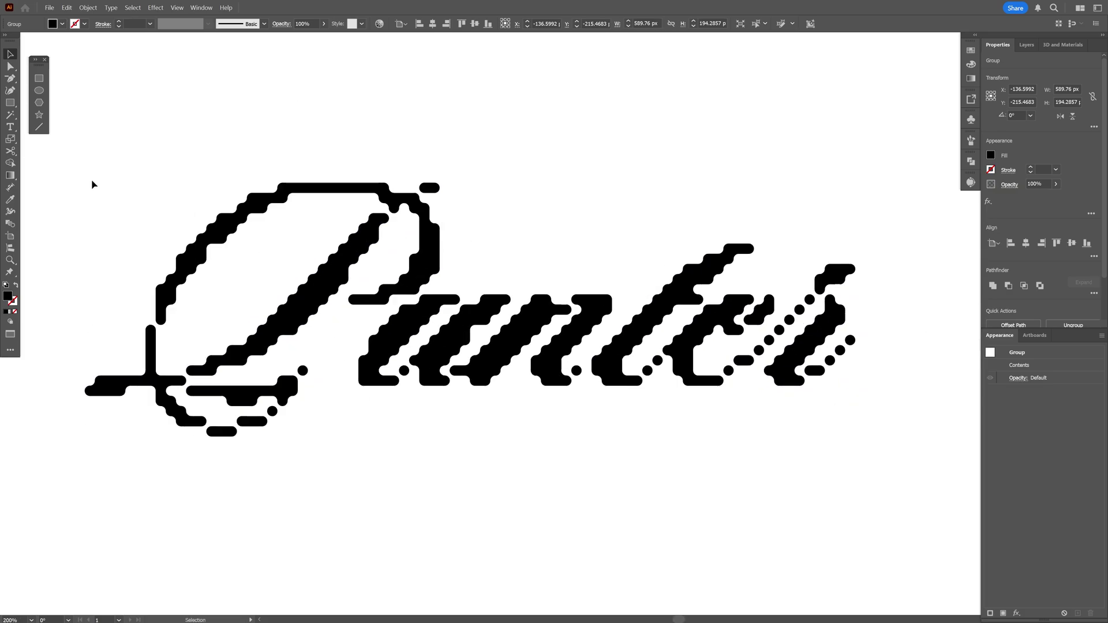
Select the whole rounded lettering and make it a compound path
{"action": "left_click_drag", "start_coordinate": [82, 156], "coordinate": [860, 463]}
{"action": "left_click", "coordinate": [88, 7]}
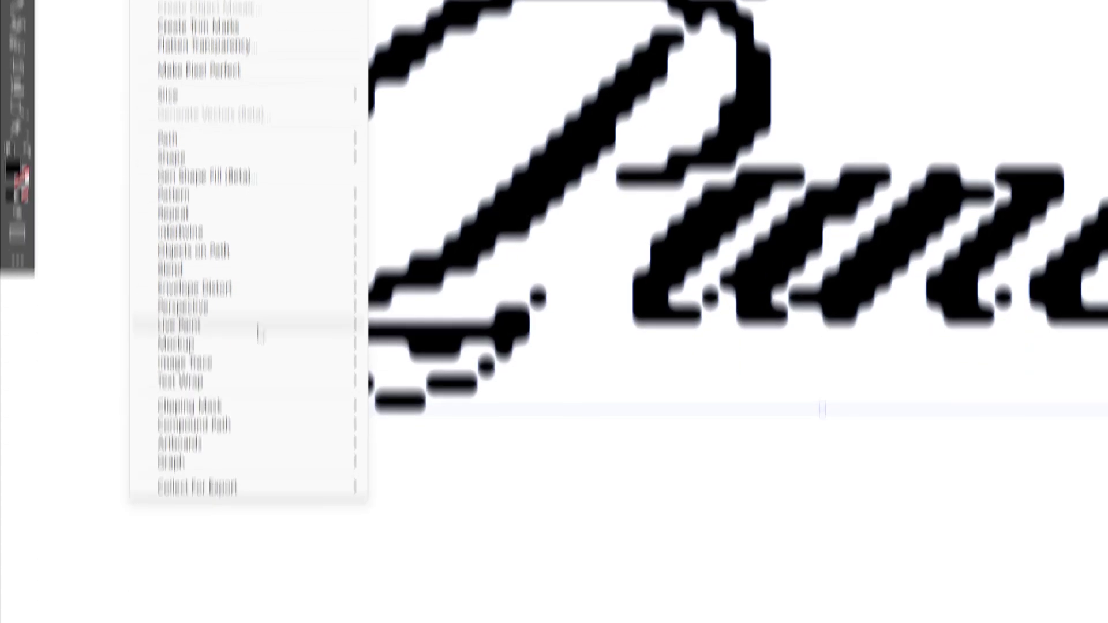
{"action": "mouse_move", "coordinate": [280, 427]}
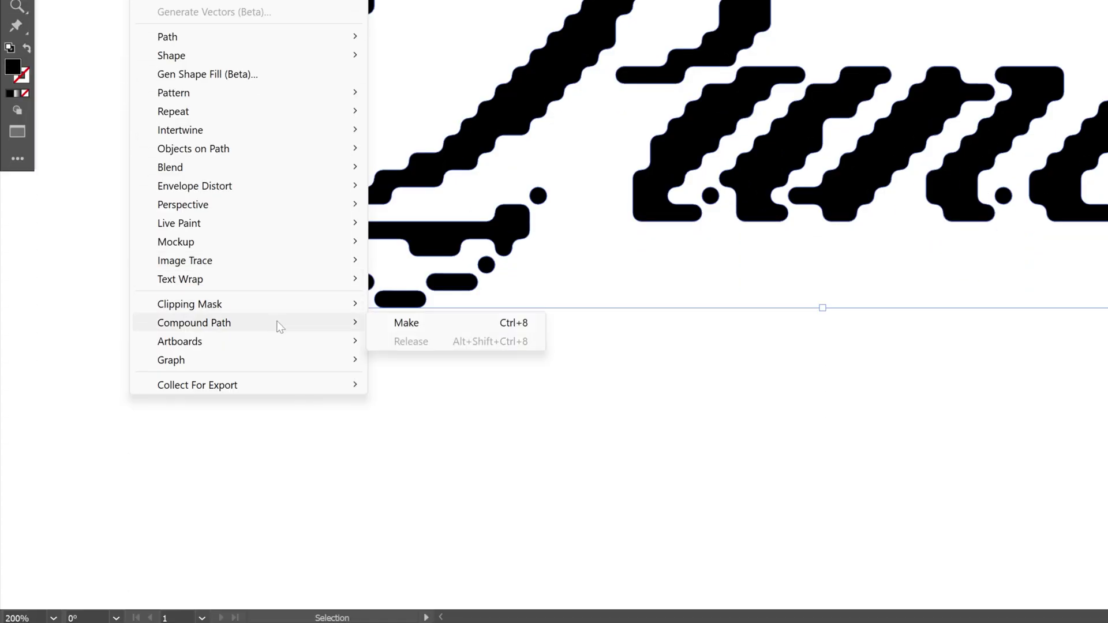
{"action": "left_click", "coordinate": [398, 330]}
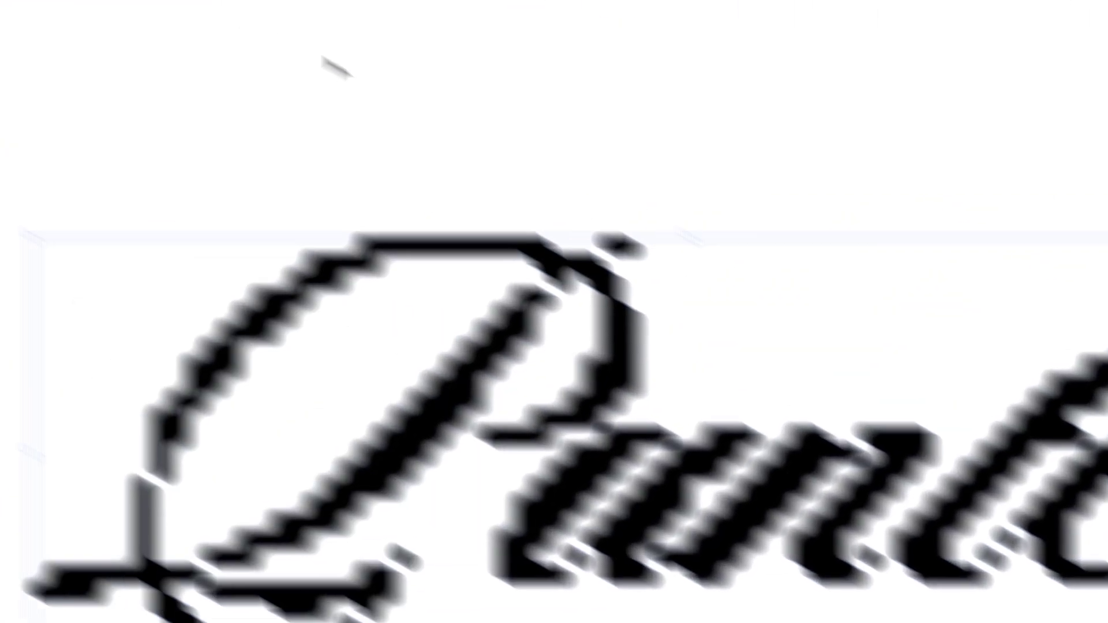
Apply an Offset Path effect to the compound path with a 4 px offset and Round joins
{"action": "left_click", "coordinate": [349, 12]}
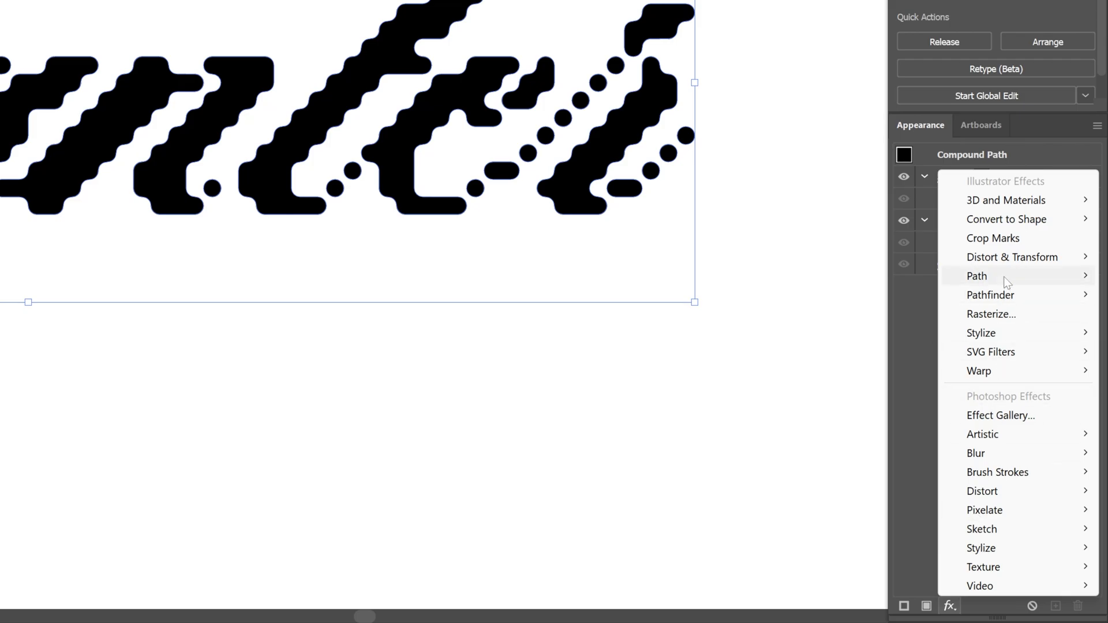
{"action": "mouse_move", "coordinate": [1003, 276]}
{"action": "left_click", "coordinate": [912, 277]}
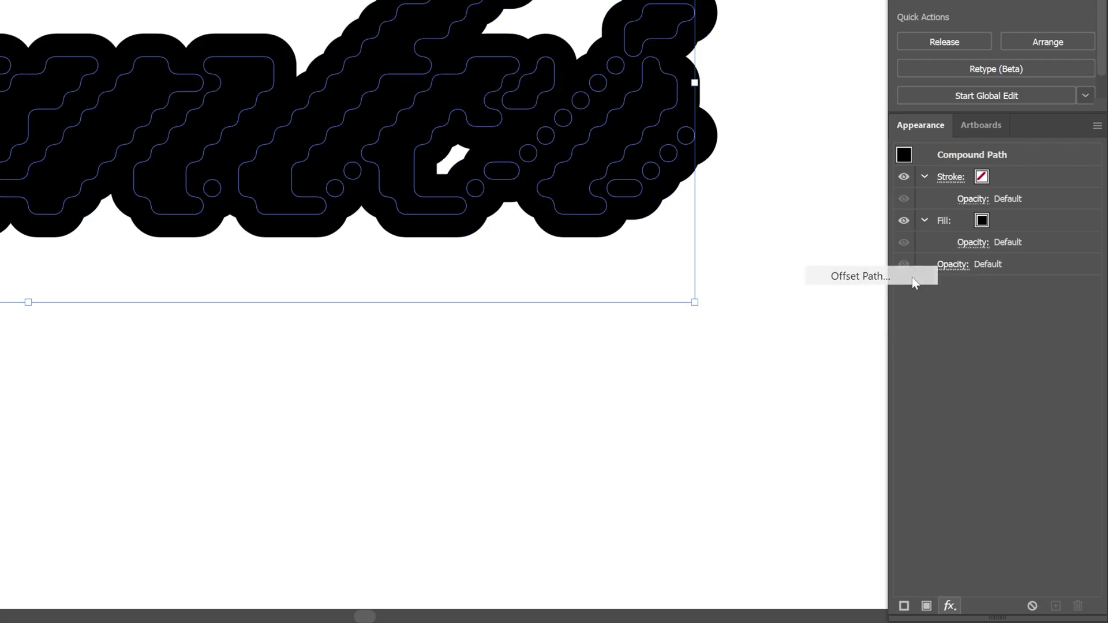
{"action": "left_click", "coordinate": [647, 140]}
{"action": "key", "text": "Down"}
{"action": "key", "text": "Down"}
{"action": "key", "text": "Down"}
{"action": "key", "text": "Down"}
{"action": "key", "text": "Down"}
{"action": "key", "text": "Down"}
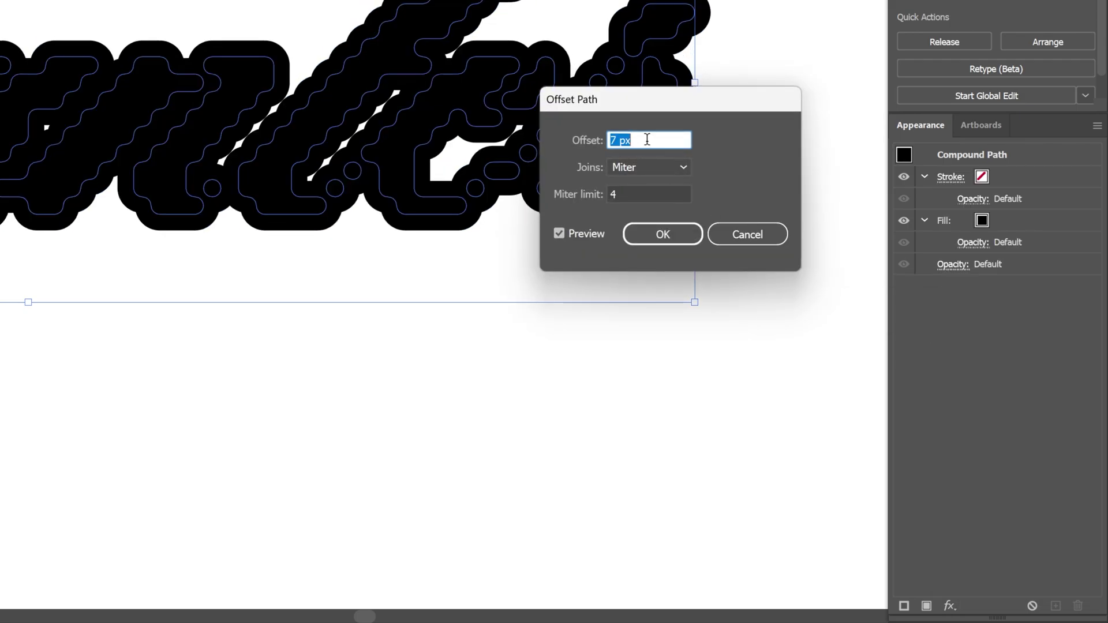
{"action": "left_click", "coordinate": [640, 168]}
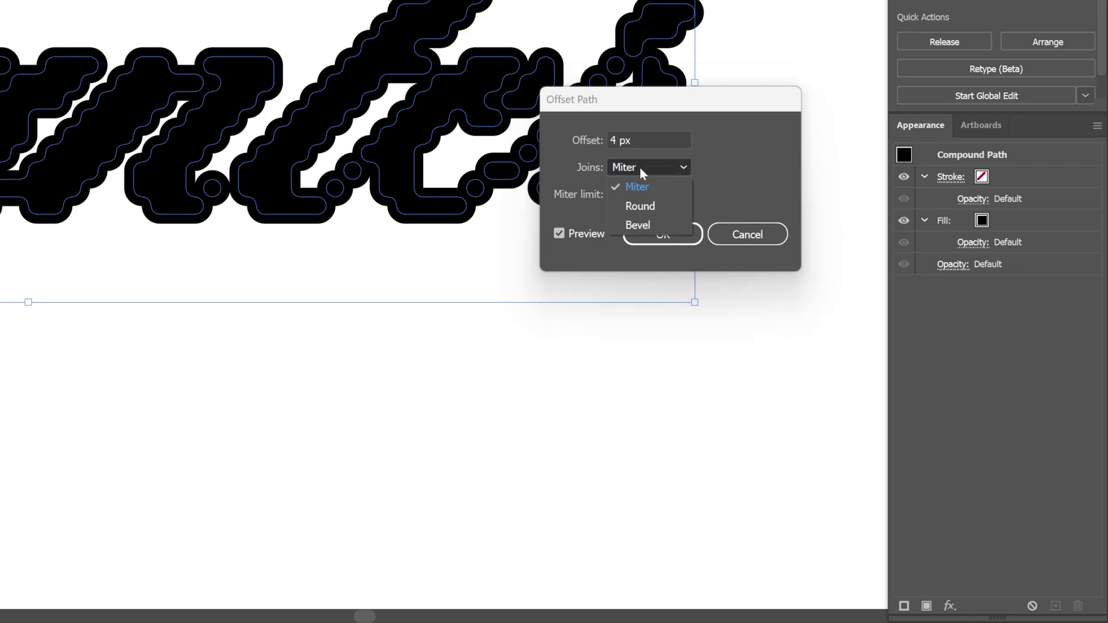
{"action": "left_click", "coordinate": [655, 203]}
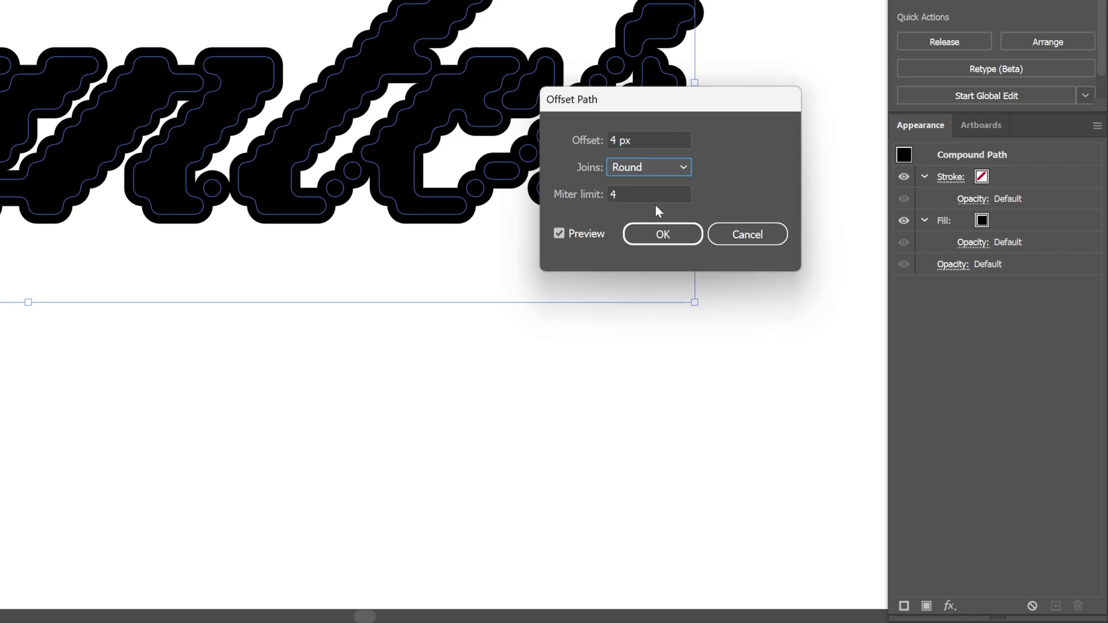
{"action": "left_click", "coordinate": [662, 235]}
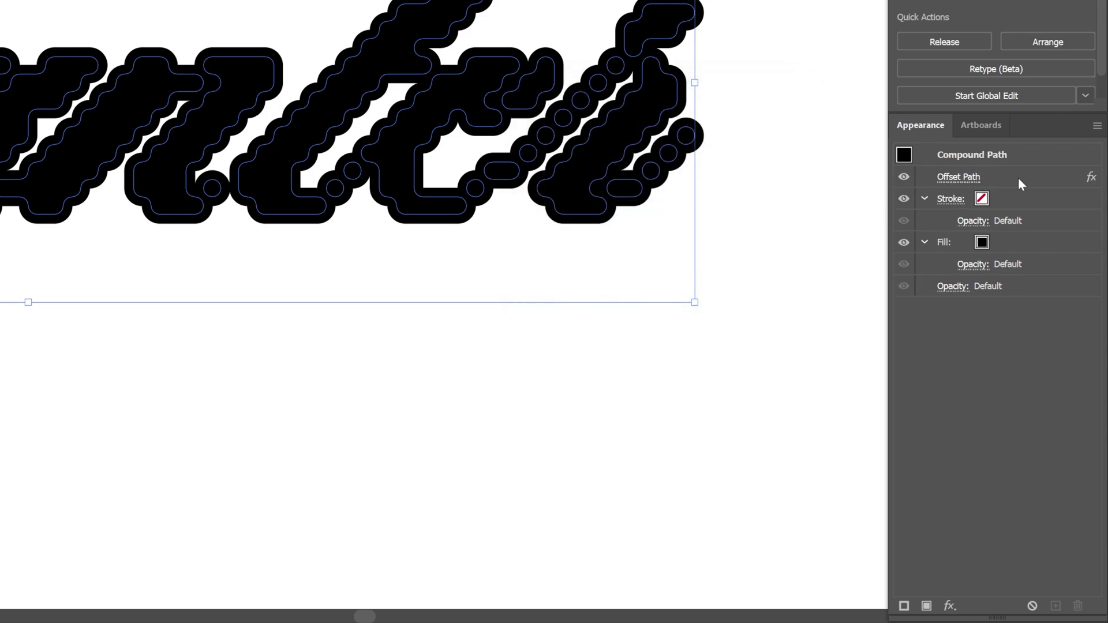
Duplicate the Offset Path effect and set the second copy's offset to -4 px
{"action": "left_click_drag", "start_coordinate": [1026, 178], "coordinate": [1056, 607]}
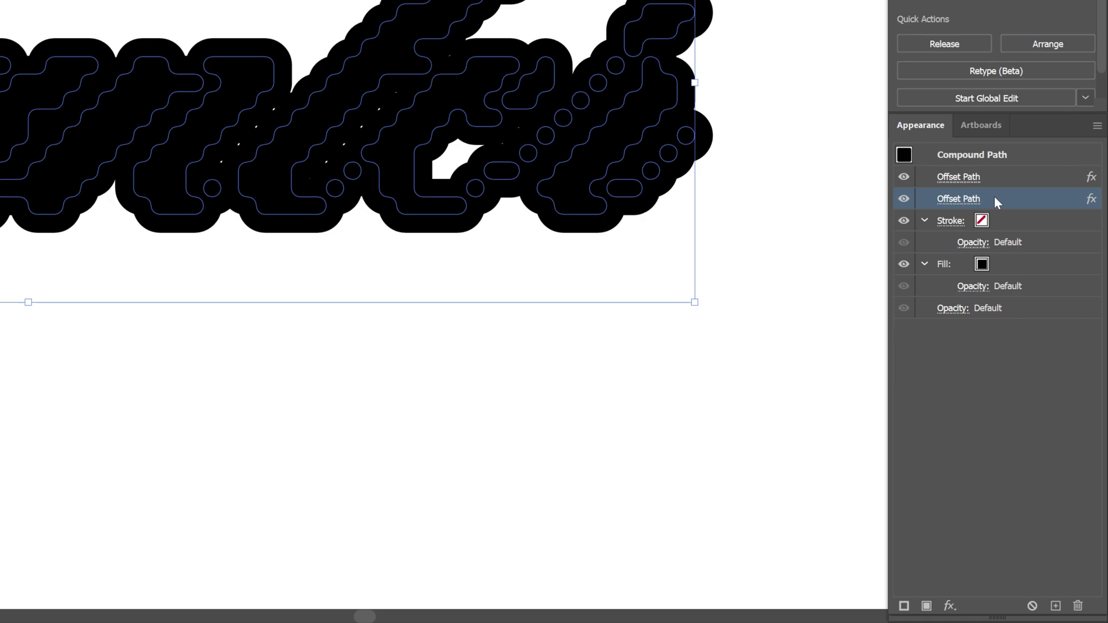
{"action": "left_click", "coordinate": [965, 199]}
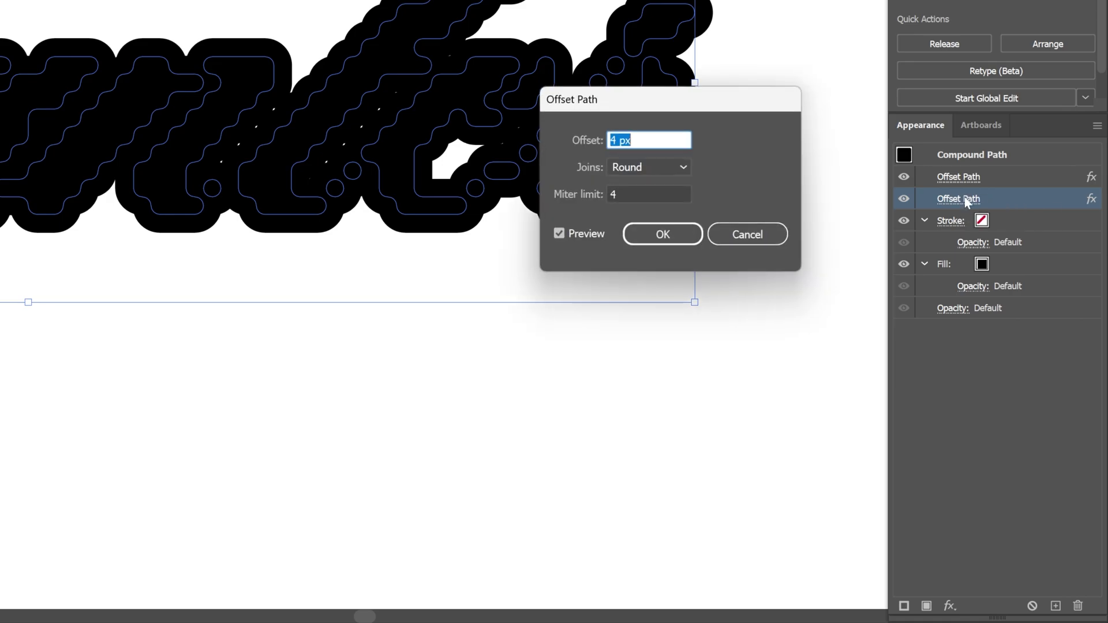
{"action": "left_click", "coordinate": [611, 140]}
{"action": "type", "text": "-"}
{"action": "left_click", "coordinate": [658, 237]}
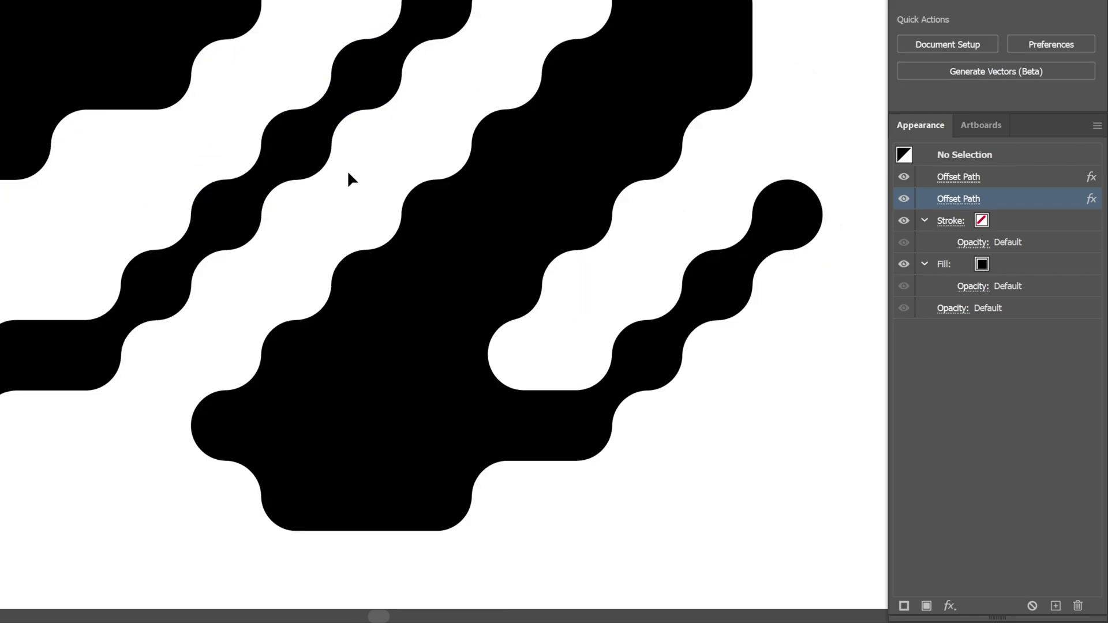
Select the lettering again and set the second Offset Path effect's offset to -3 px
{"action": "scroll", "coordinate": [348, 173], "scroll_direction": "up", "scroll_amount": 1}
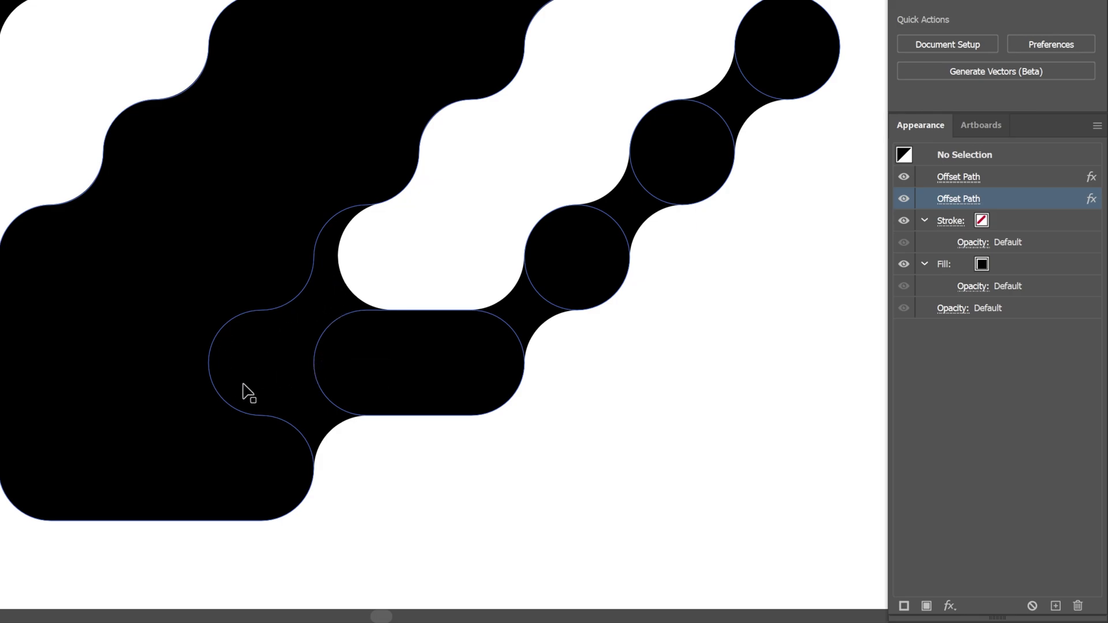
{"action": "left_click_drag", "start_coordinate": [0, 0], "coordinate": [75, 60]}
{"action": "key", "text": "ctrl+a"}
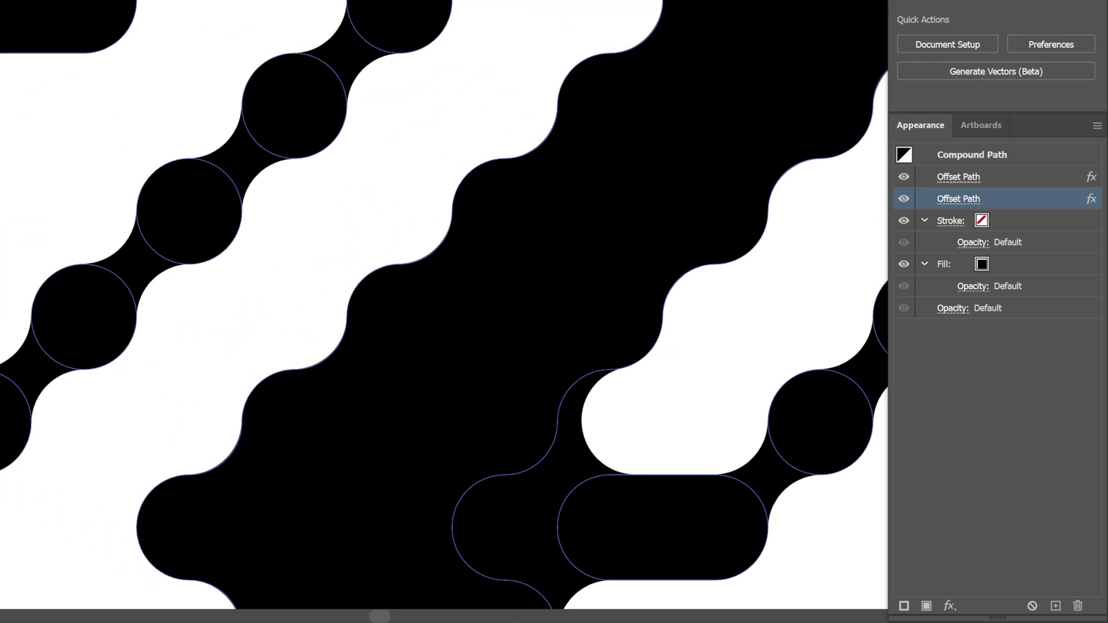
{"action": "left_click", "coordinate": [953, 199]}
{"action": "scroll", "coordinate": [647, 137], "scroll_direction": "up", "scroll_amount": 1}
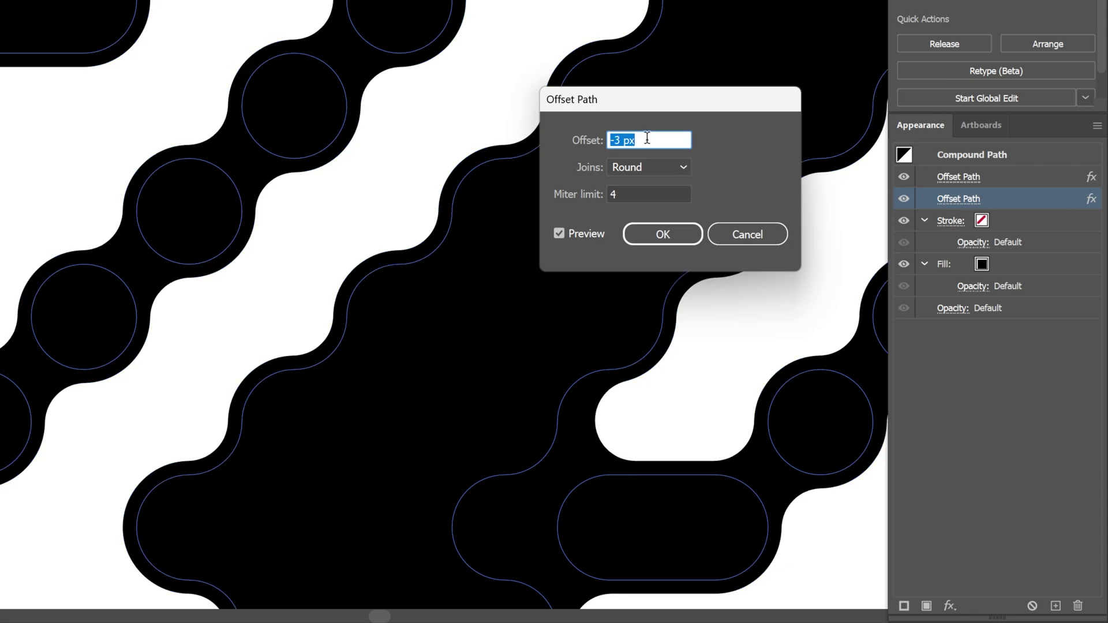
{"action": "left_click", "coordinate": [661, 232]}
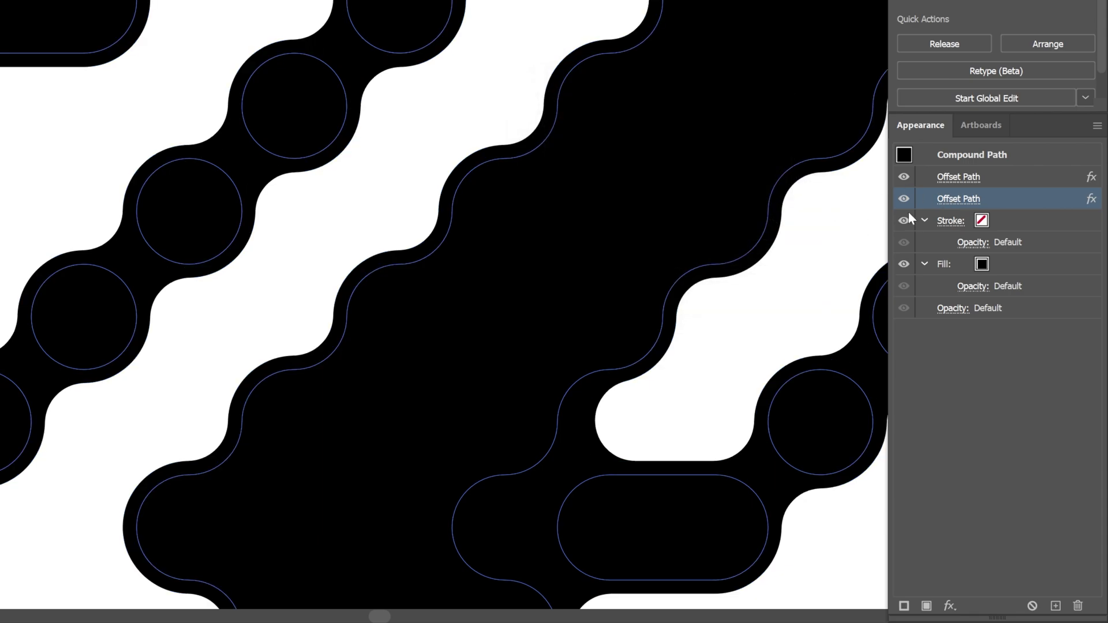
Open the settings of the first Offset Path effect
{"action": "left_click", "coordinate": [957, 177]}
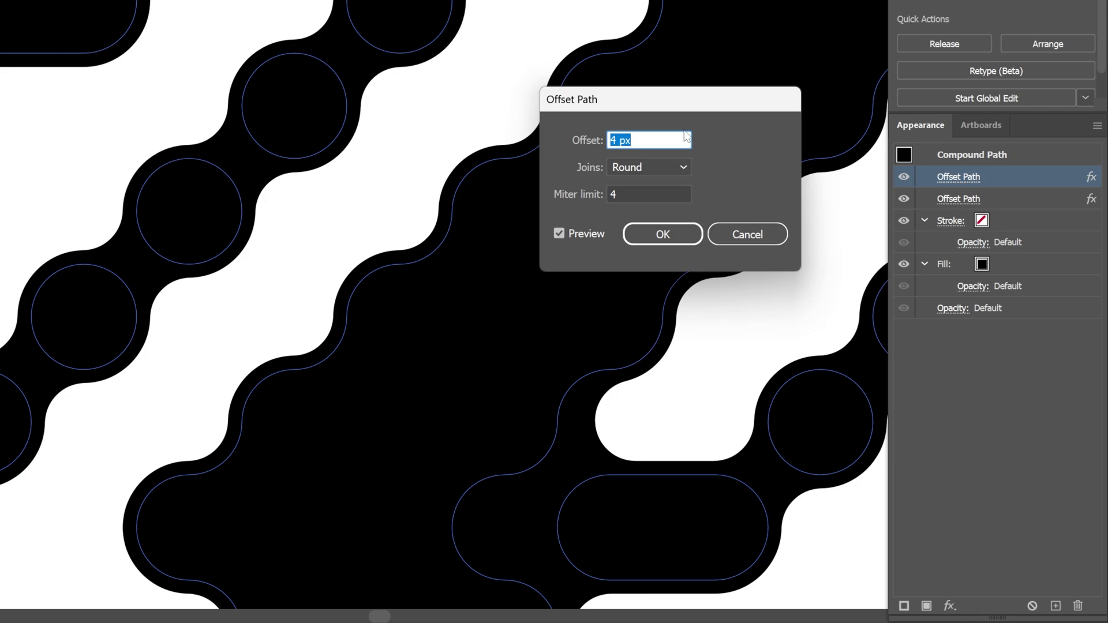